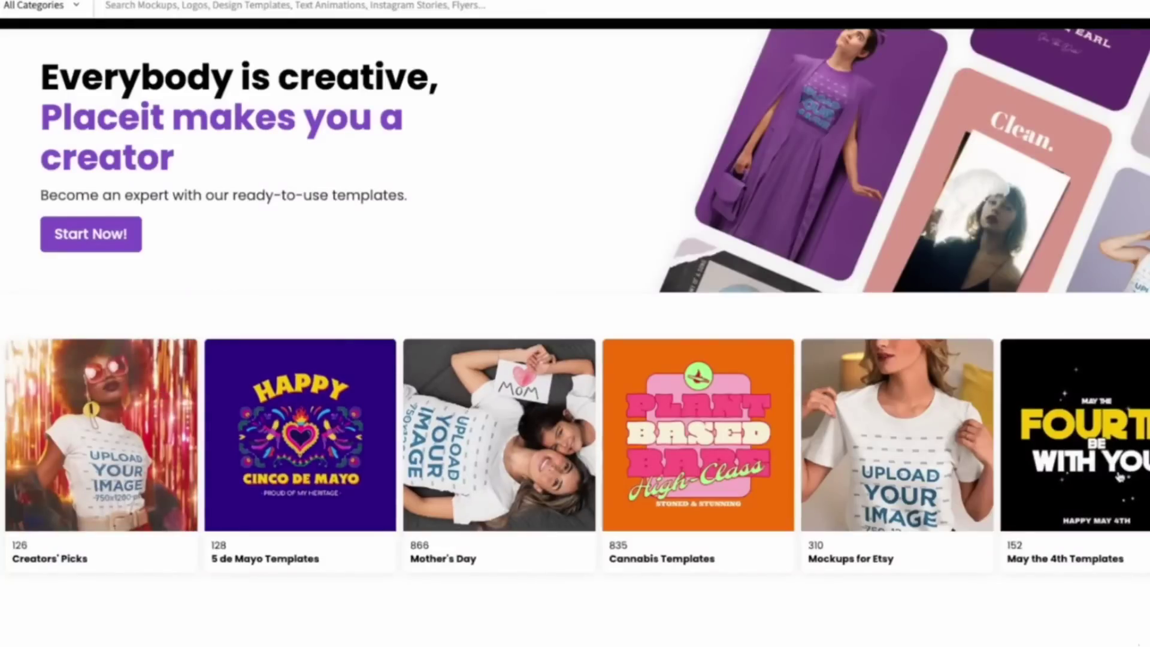
Scroll down the Placeit homepage to browse its template category cards.
scroll(1115, 477, "down", 4)
scroll(1114, 477, "down", 3)
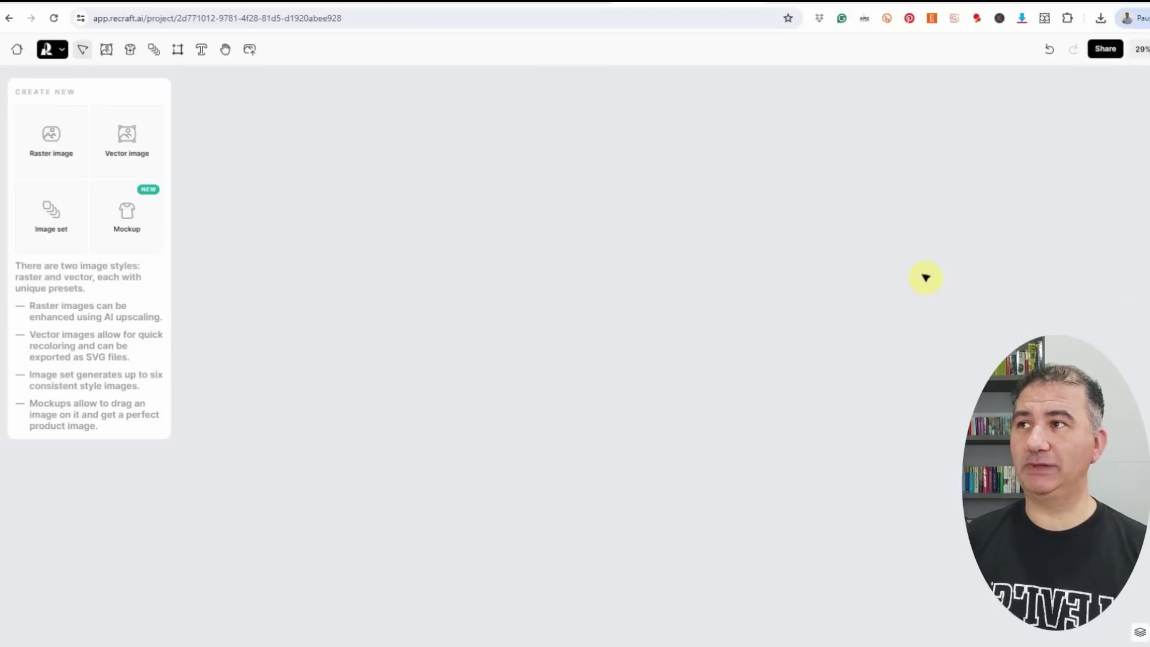
left_click(58, 53)
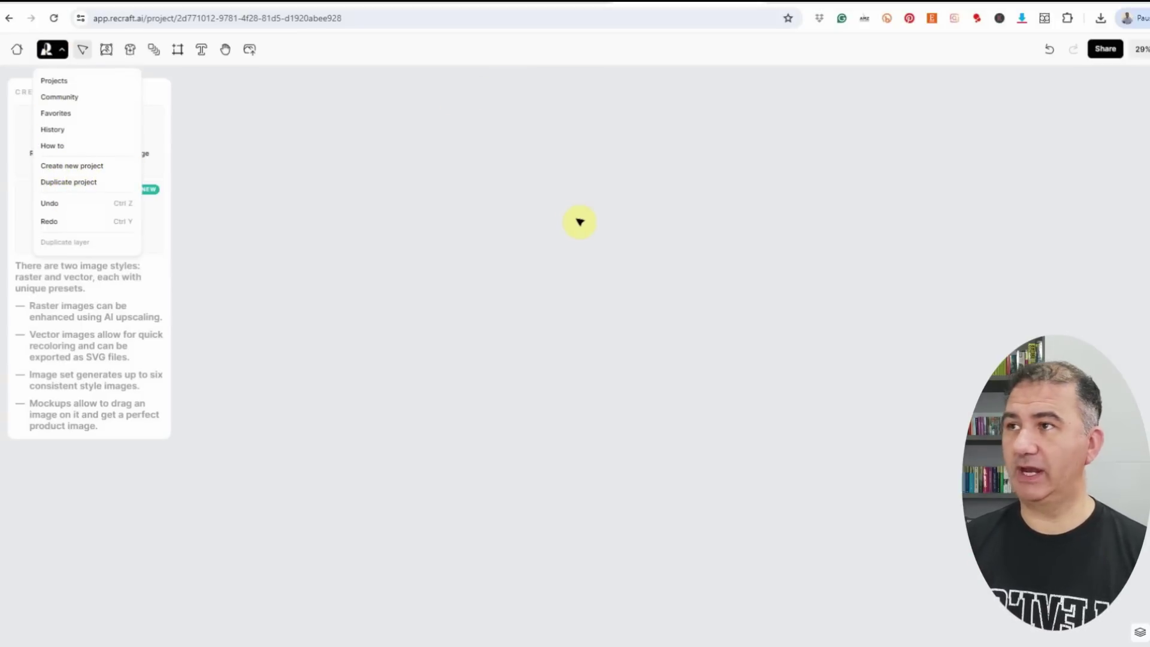
left_click(555, 204)
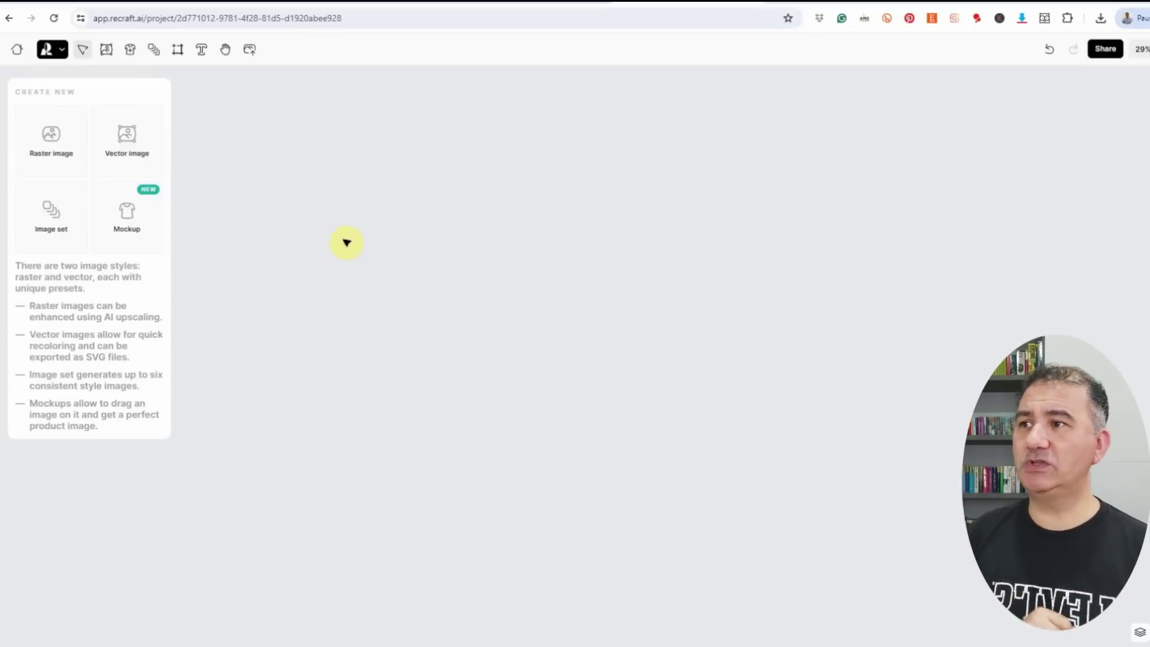
Create a Mockup frame and set its aspect ratio to 9:16 portrait, 1024×1820.
left_click(134, 221)
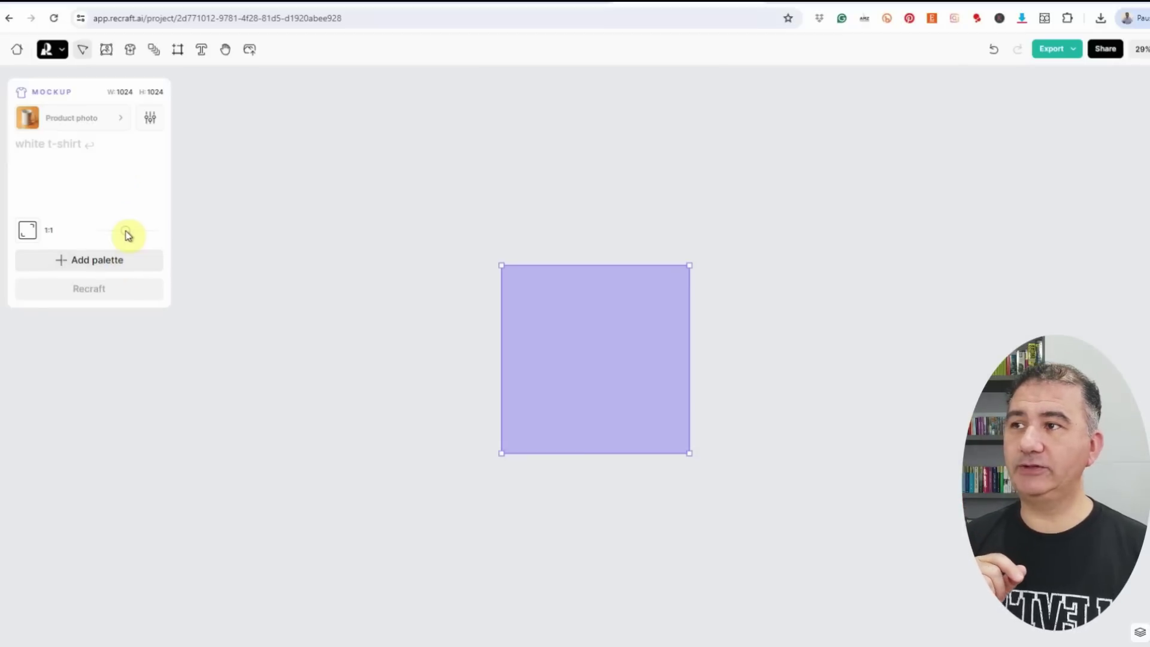
mouse_move(125, 232)
left_mouse_down()
mouse_move(116, 236)
mouse_move(146, 236)
mouse_move(109, 235)
left_mouse_up()
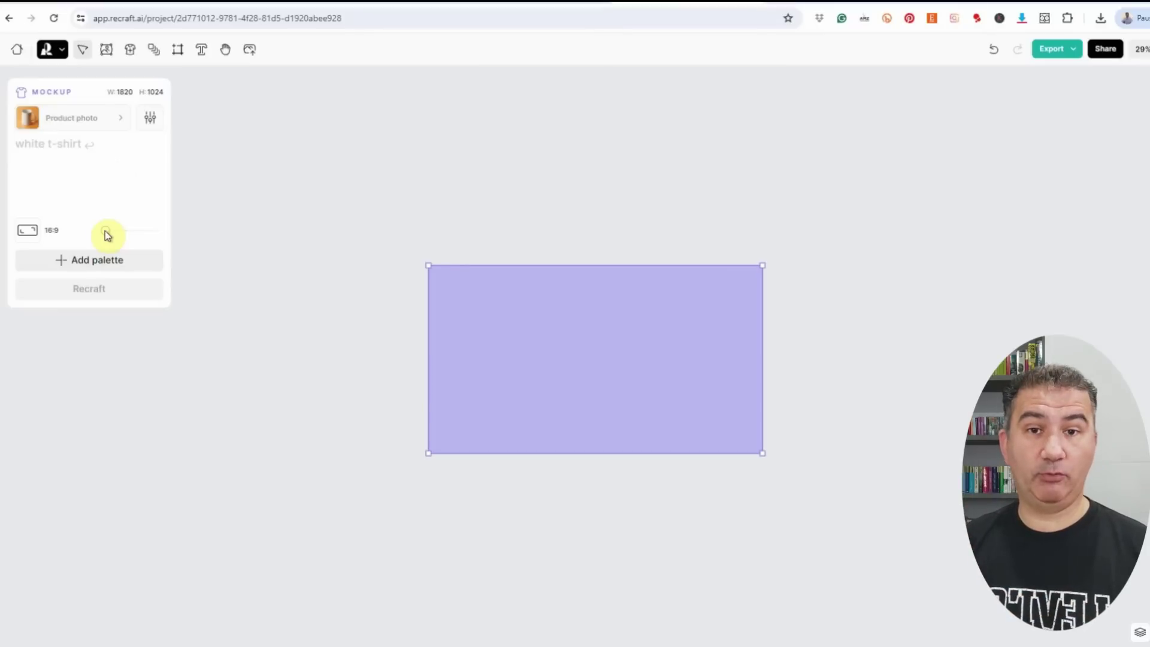
left_click_drag(106, 235, 152, 233)
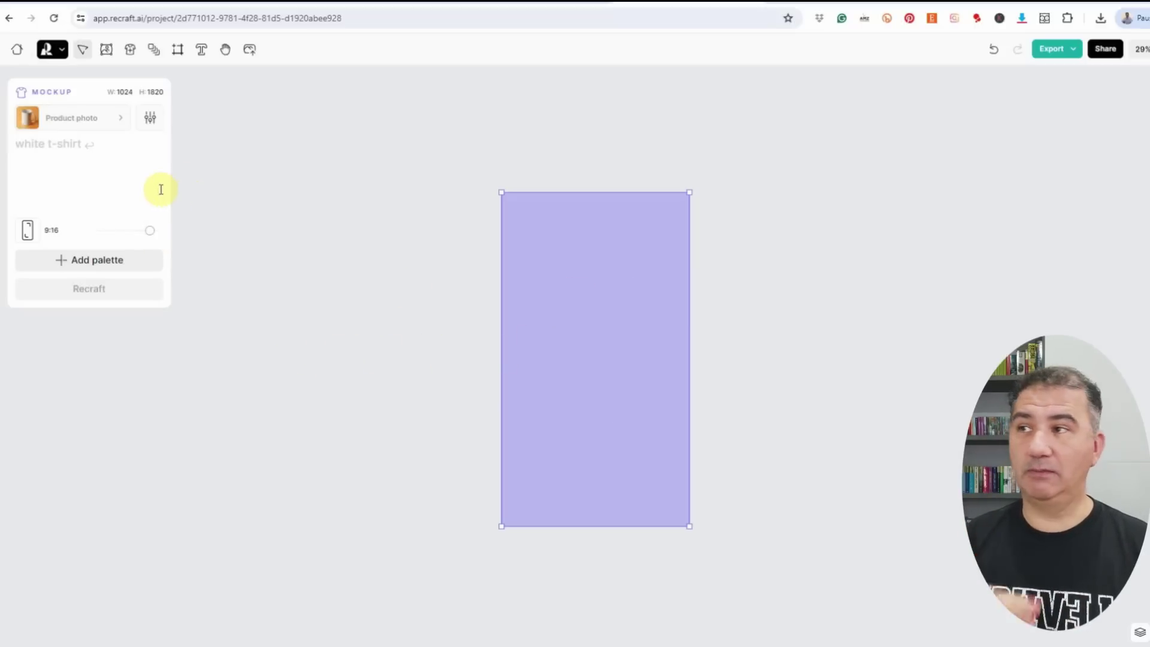
Generate a mockup from 'a young male in his early 20s standing in a park wearing a basic white t-shirt'.
left_click(87, 156)
type("a")
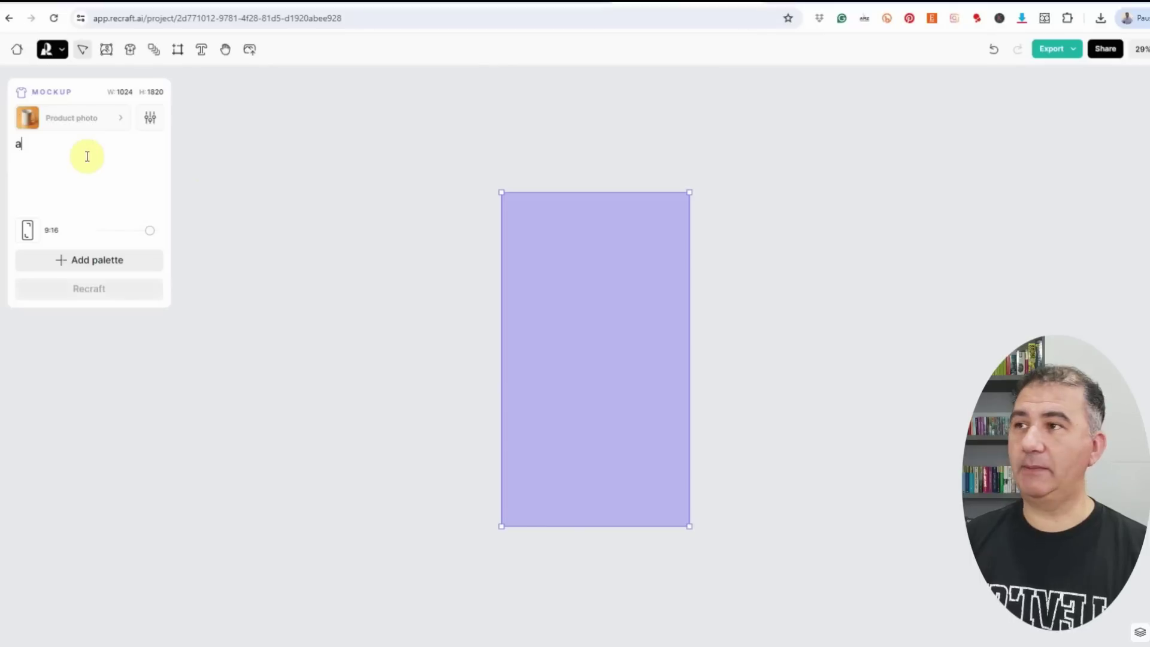
type(" young male in")
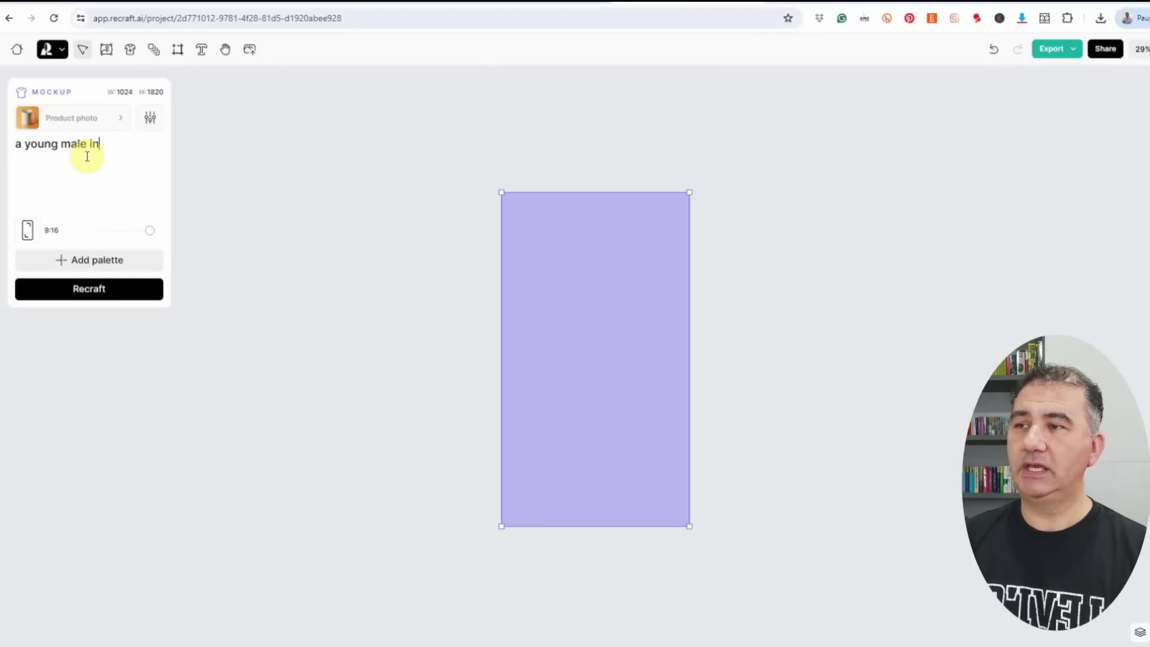
type(" his early 2")
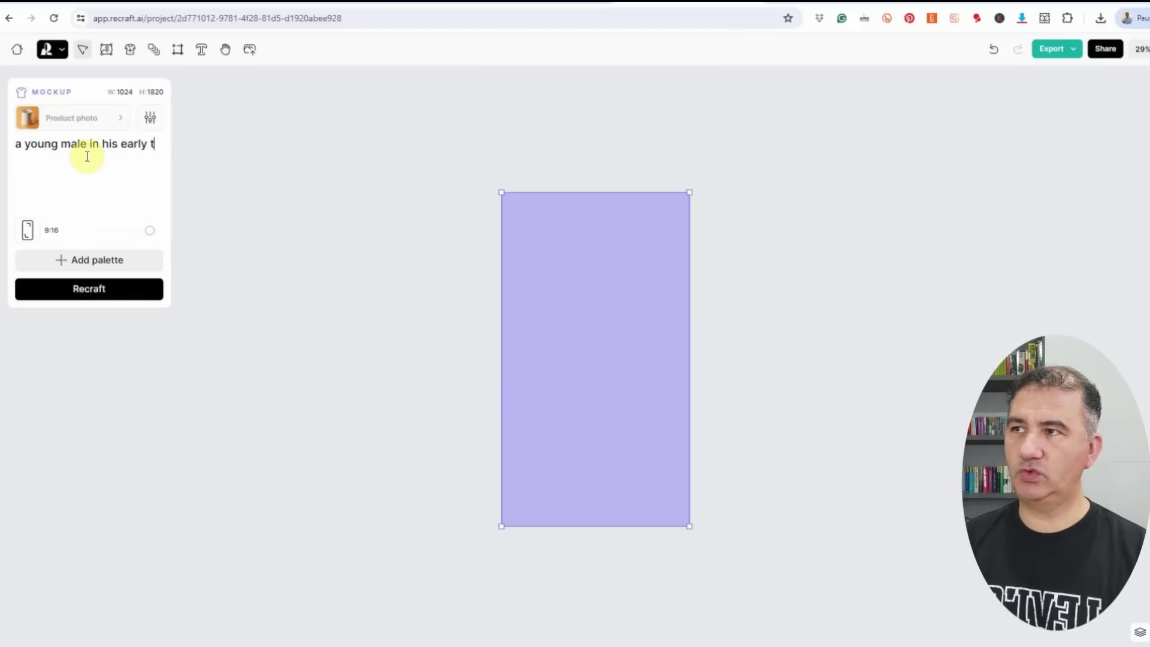
key("BackSpace")
type("20s s")
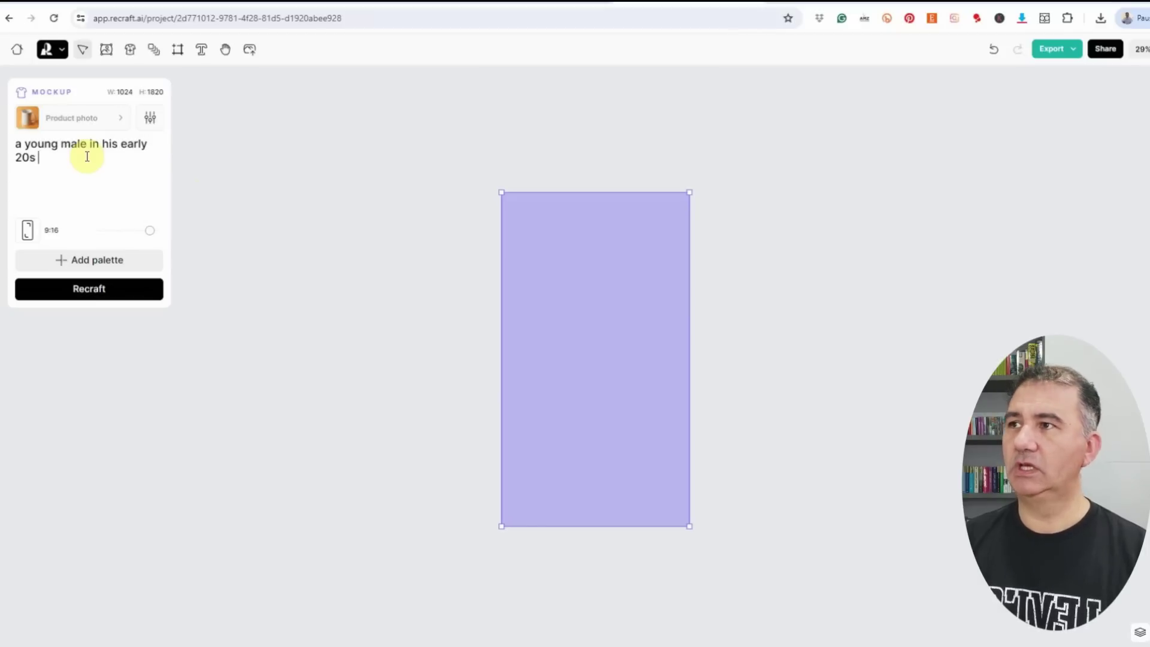
type("standing in a")
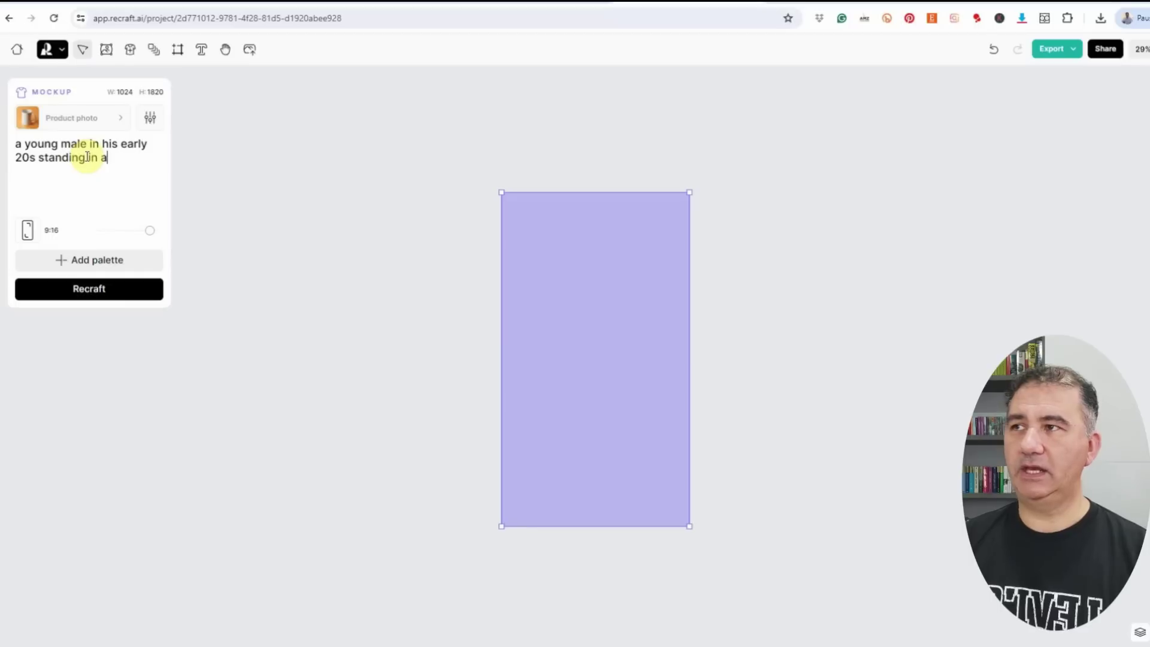
type(" park wear")
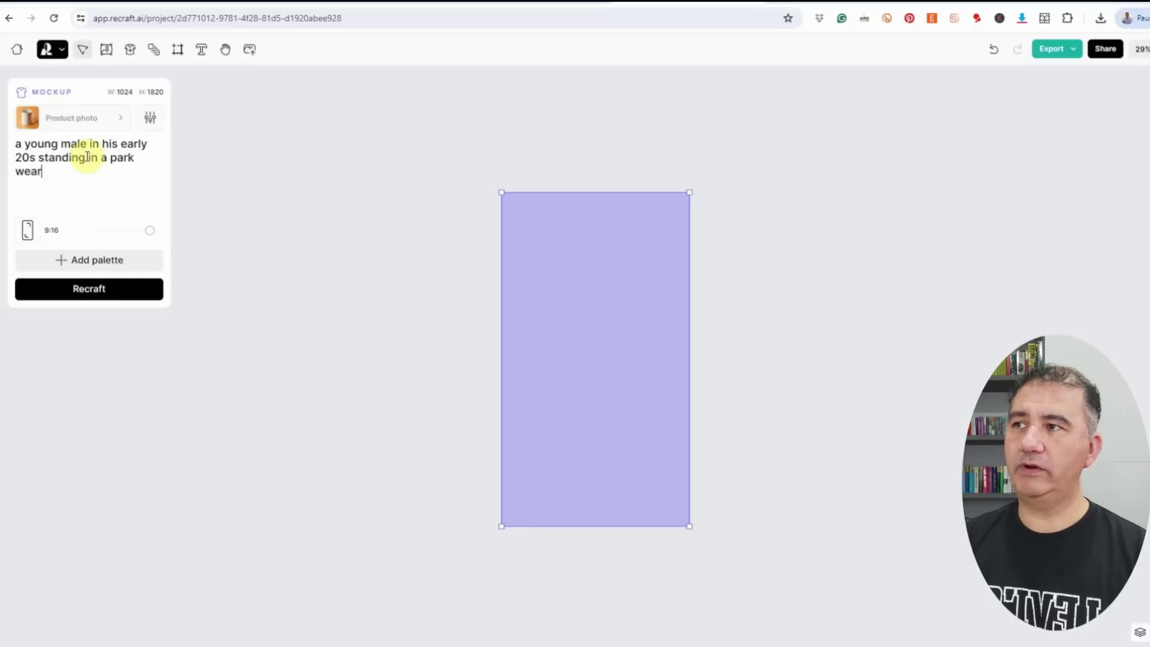
type("ing a basic whi")
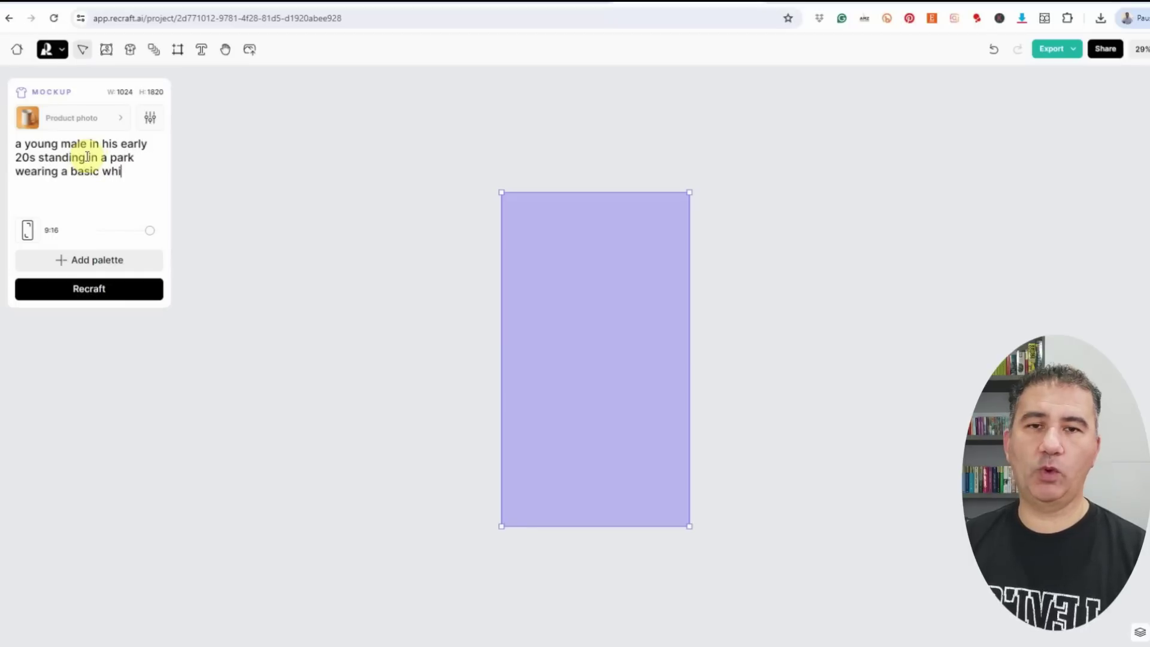
type("te t-shirt")
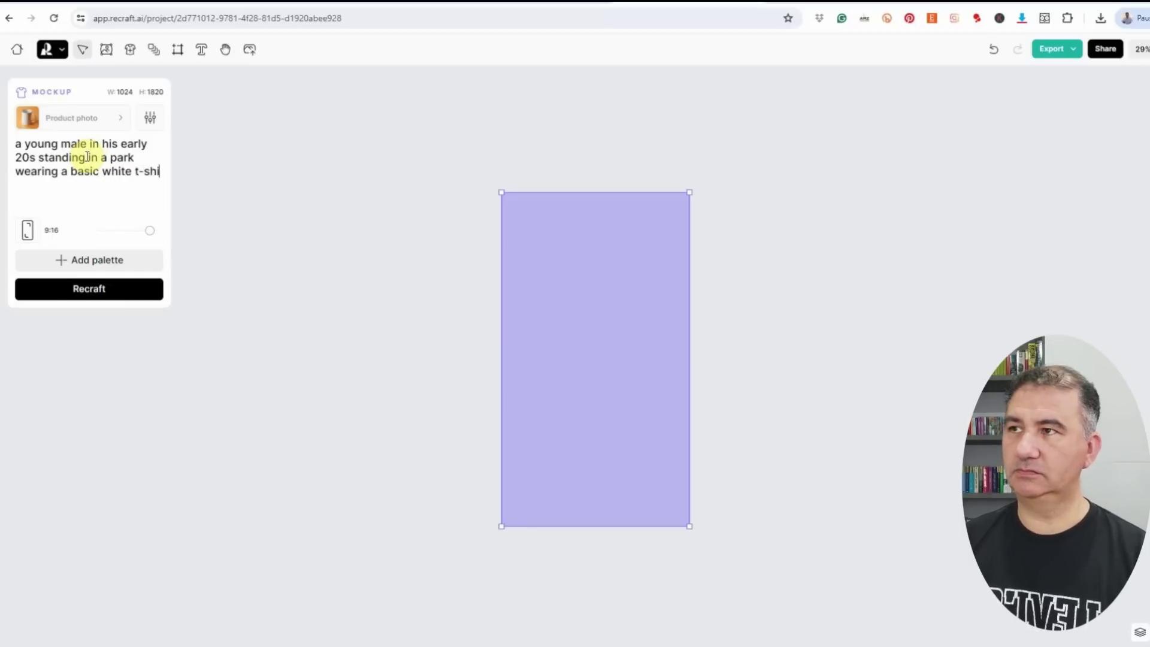
left_click(94, 293)
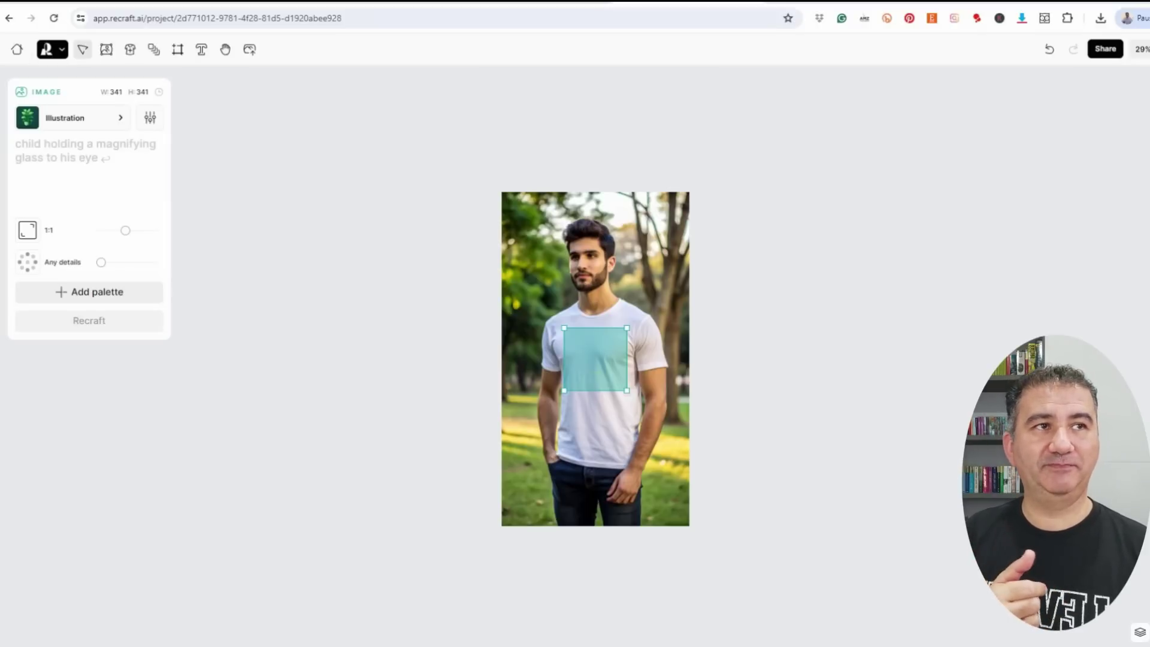
Import the grinning monkey illustration and drop it onto the white t-shirt mockup photo.
left_click_drag(1027, 180, 847, 334)
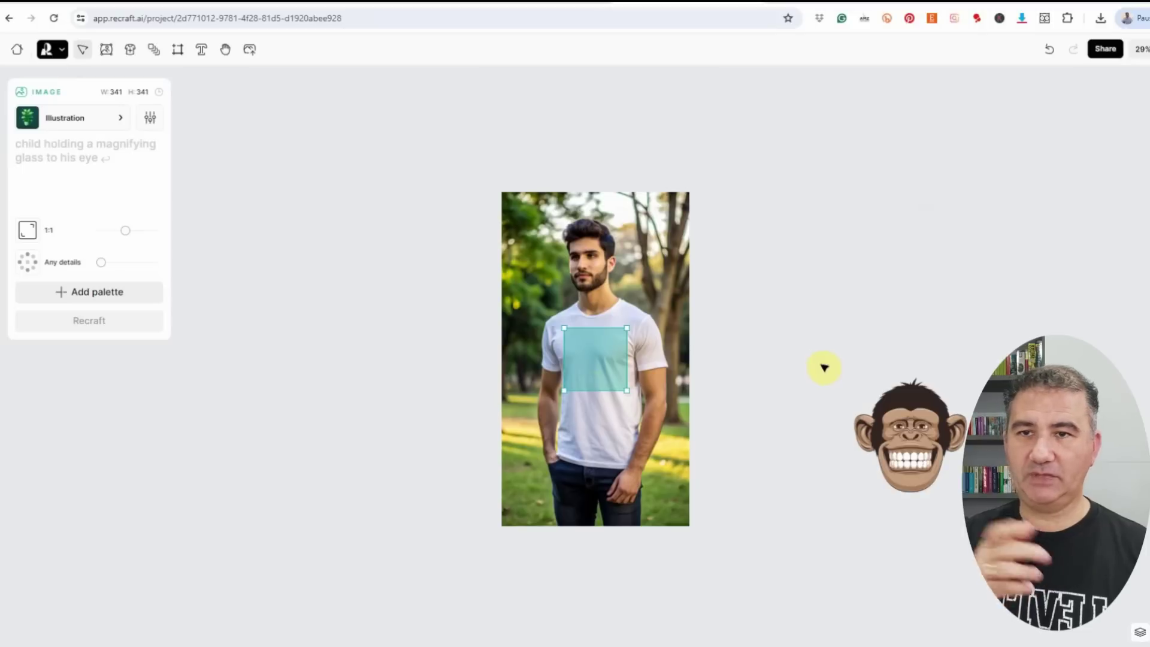
left_click_drag(927, 429, 793, 418)
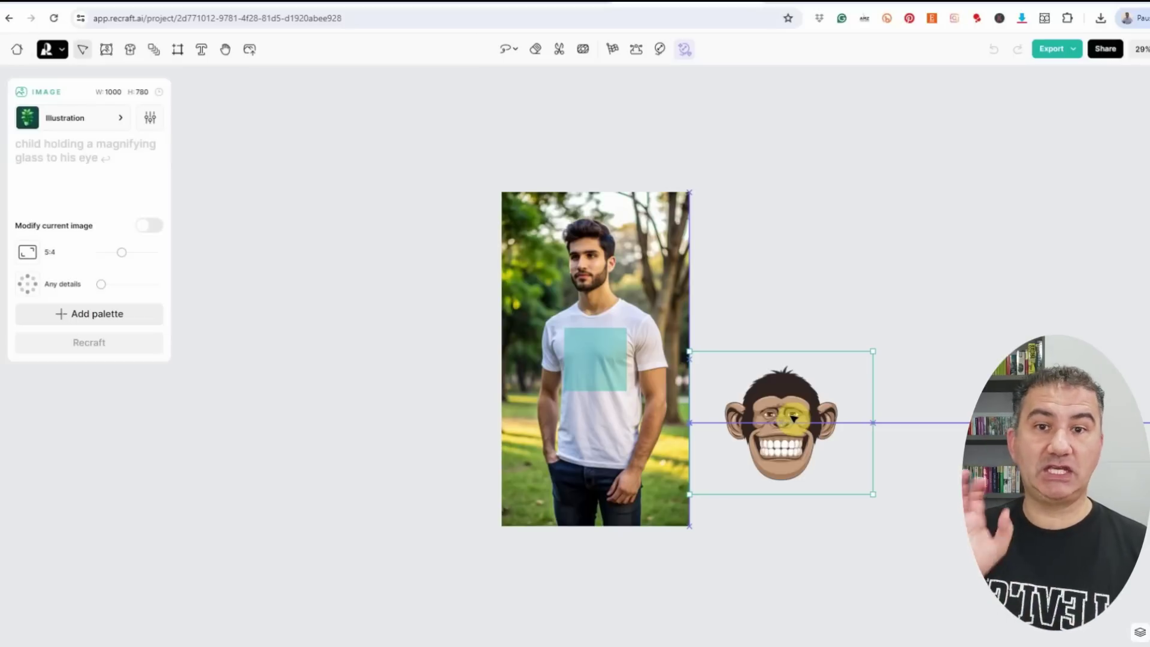
left_click_drag(794, 418, 671, 418)
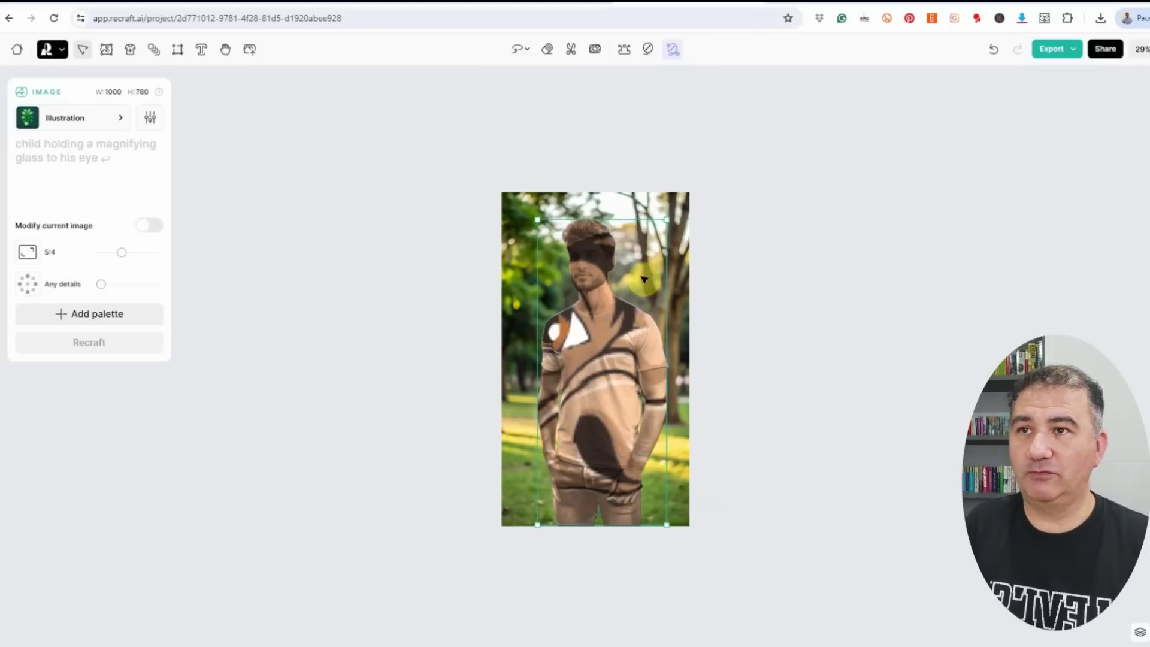
Shrink the monkey design to about 122×95 near the shirt's hem.
left_click_drag(667, 219, 559, 431)
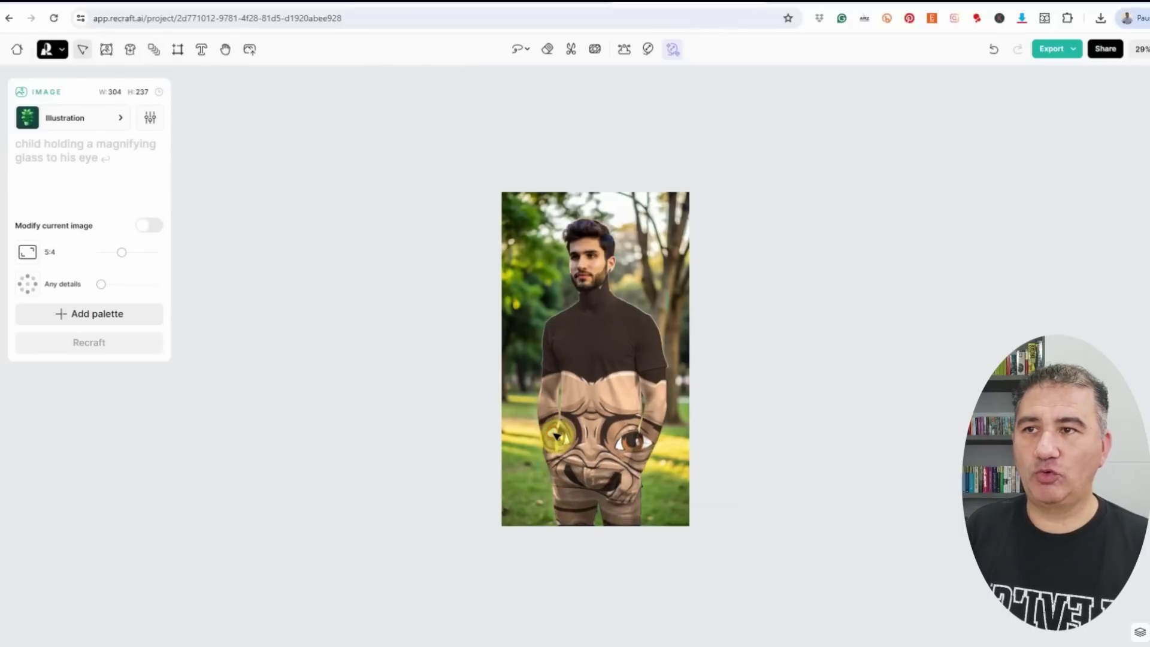
left_click_drag(658, 226, 572, 388)
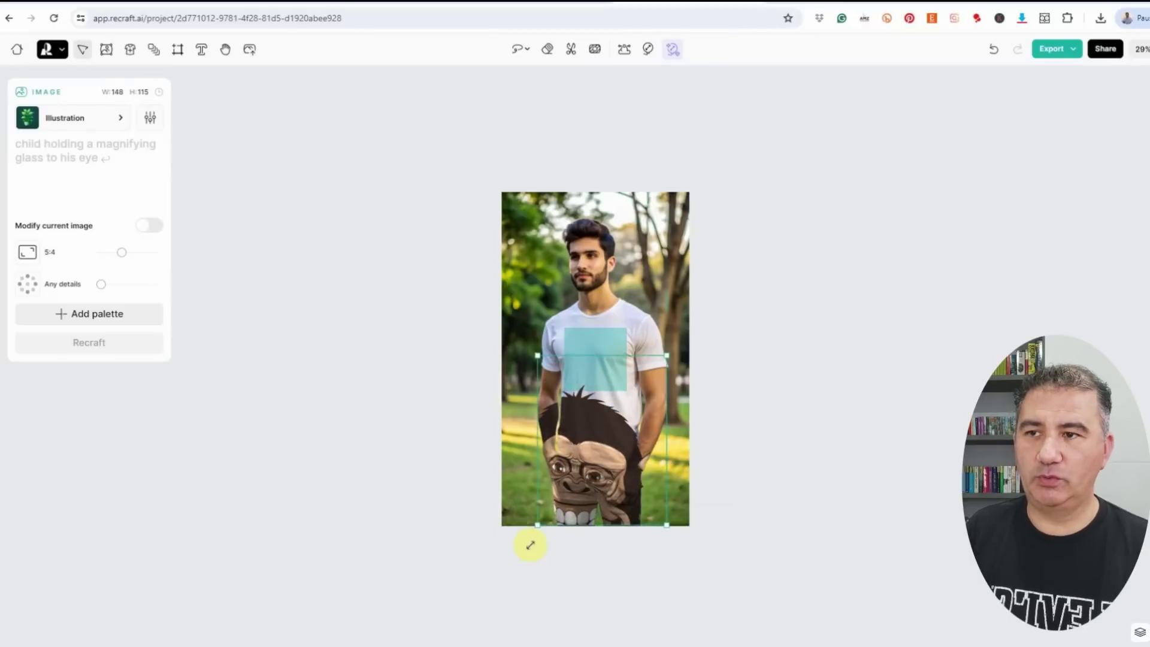
left_click_drag(547, 511, 573, 470)
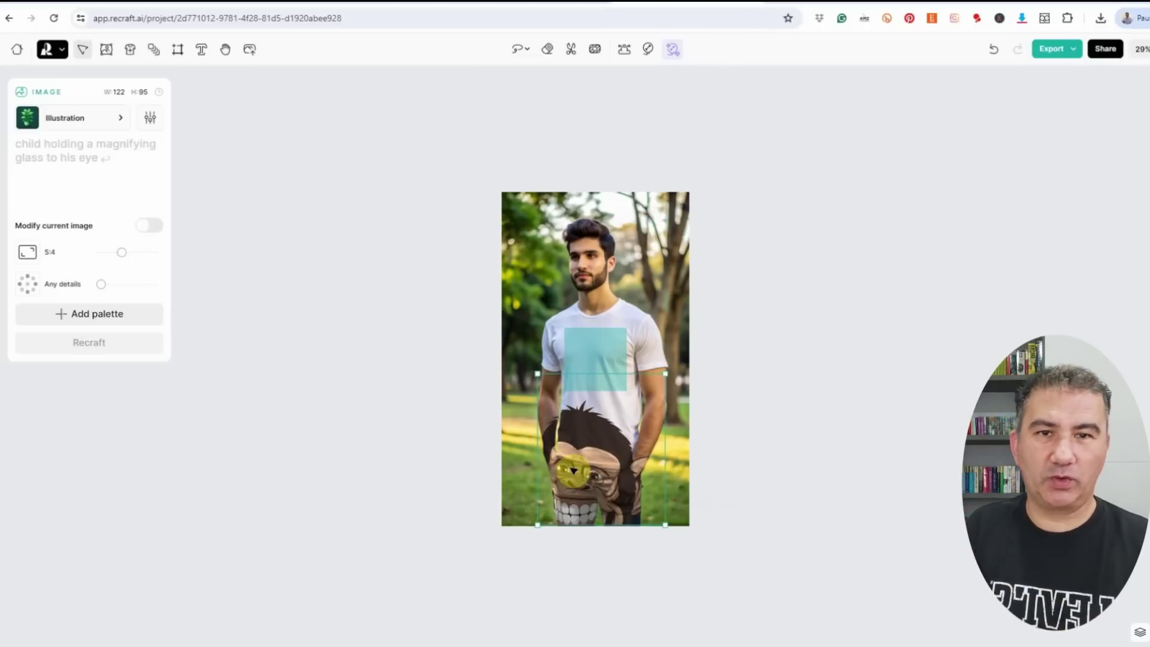
Delete the cyan placeholder square, then move the monkey graphic onto the chest and shrink it.
left_click(610, 353)
key("Delete")
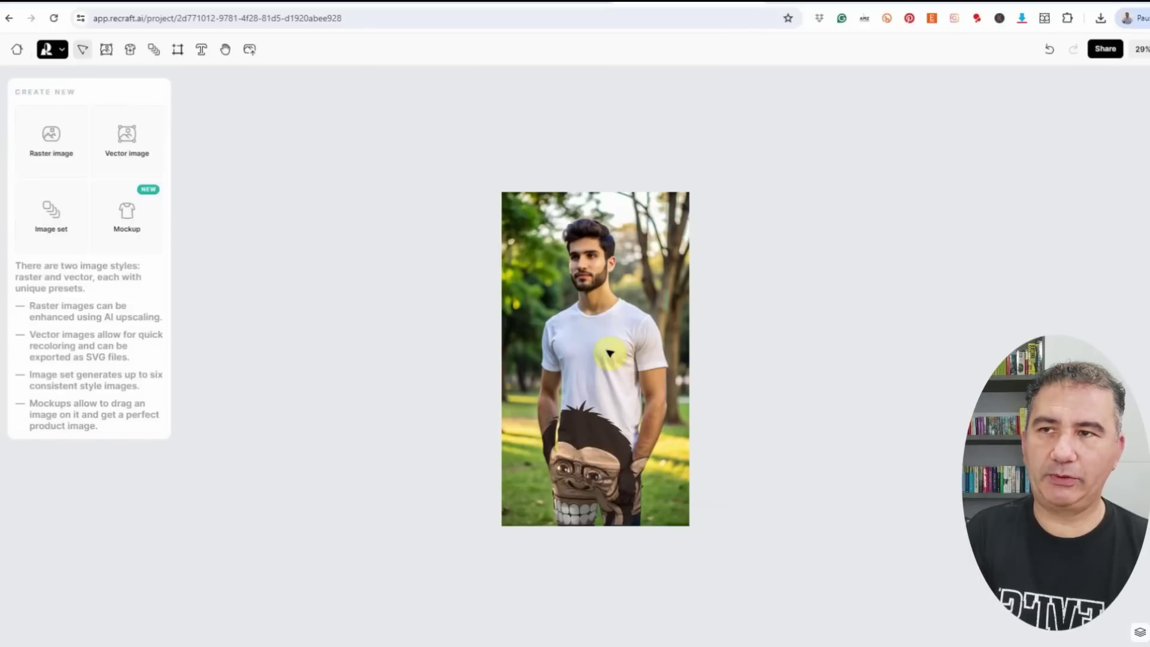
left_click_drag(583, 473, 599, 370)
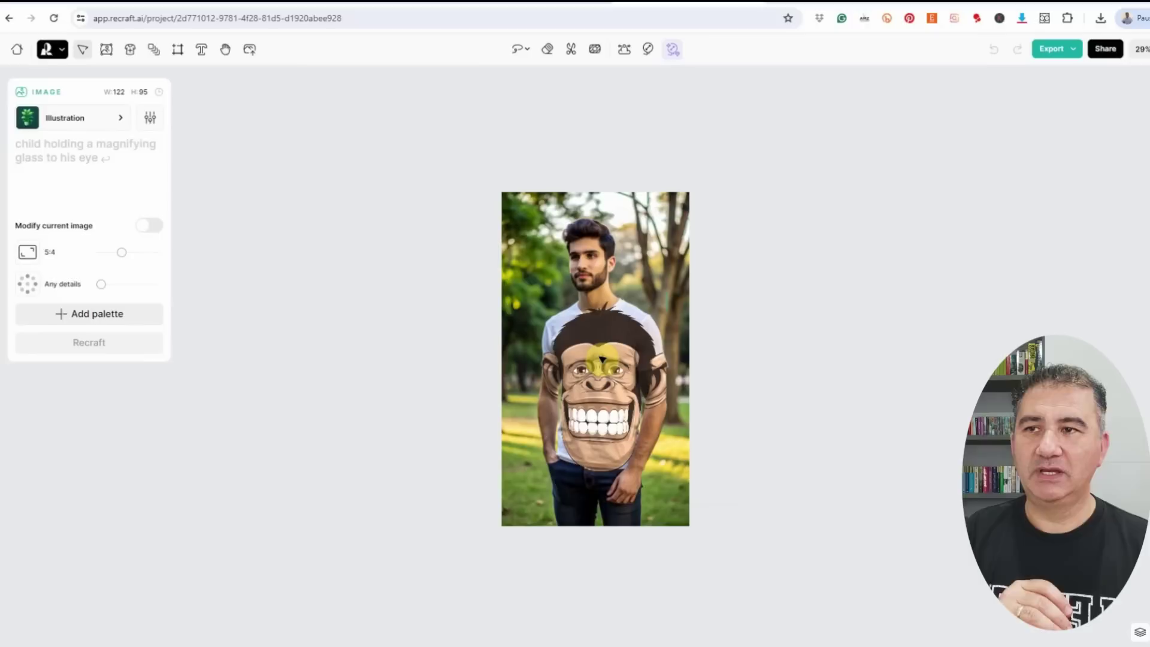
left_click_drag(661, 500, 595, 366)
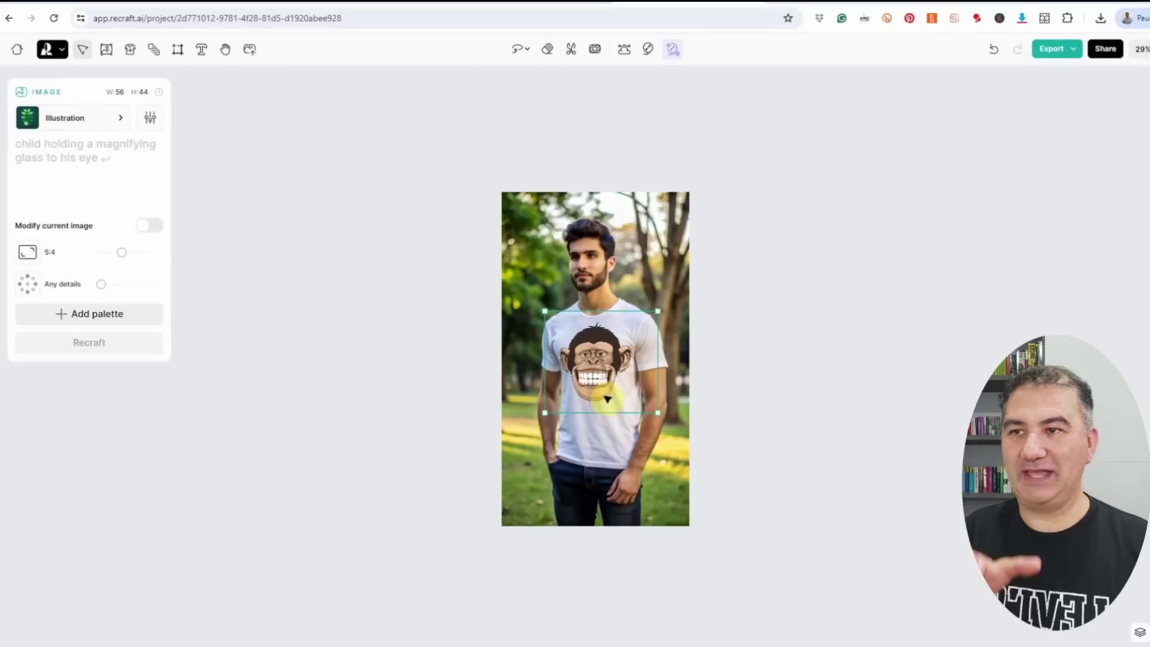
Centre the monkey graphic on the chest and shrink it to about 50×39.
left_click_drag(607, 398, 574, 387)
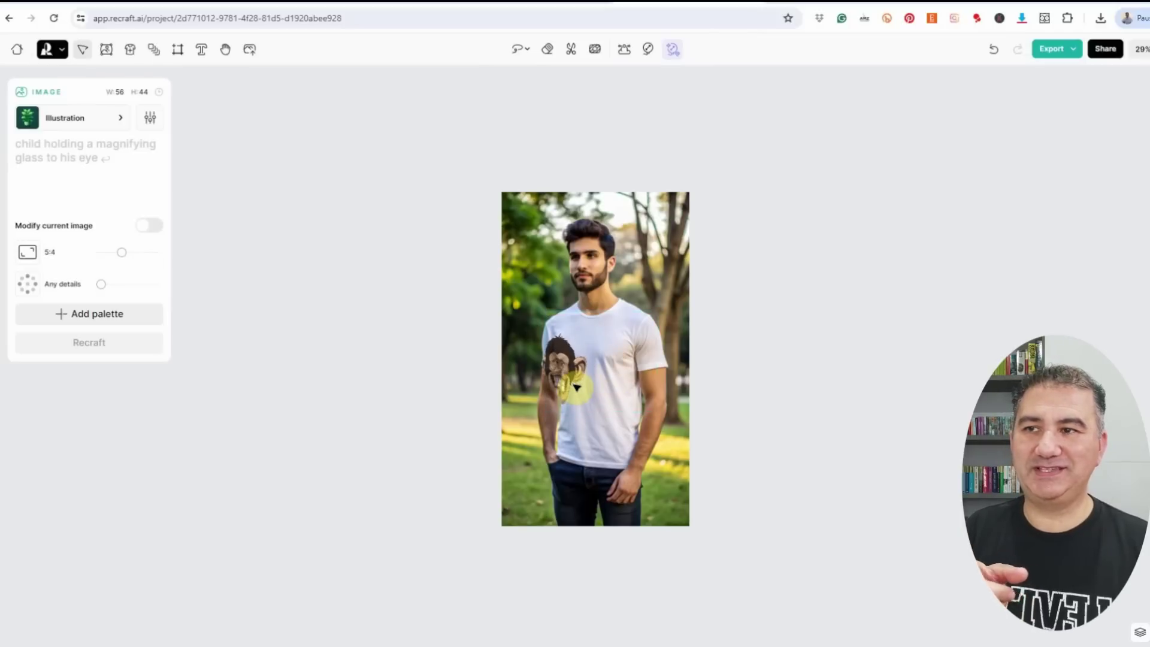
left_click_drag(577, 387, 605, 377)
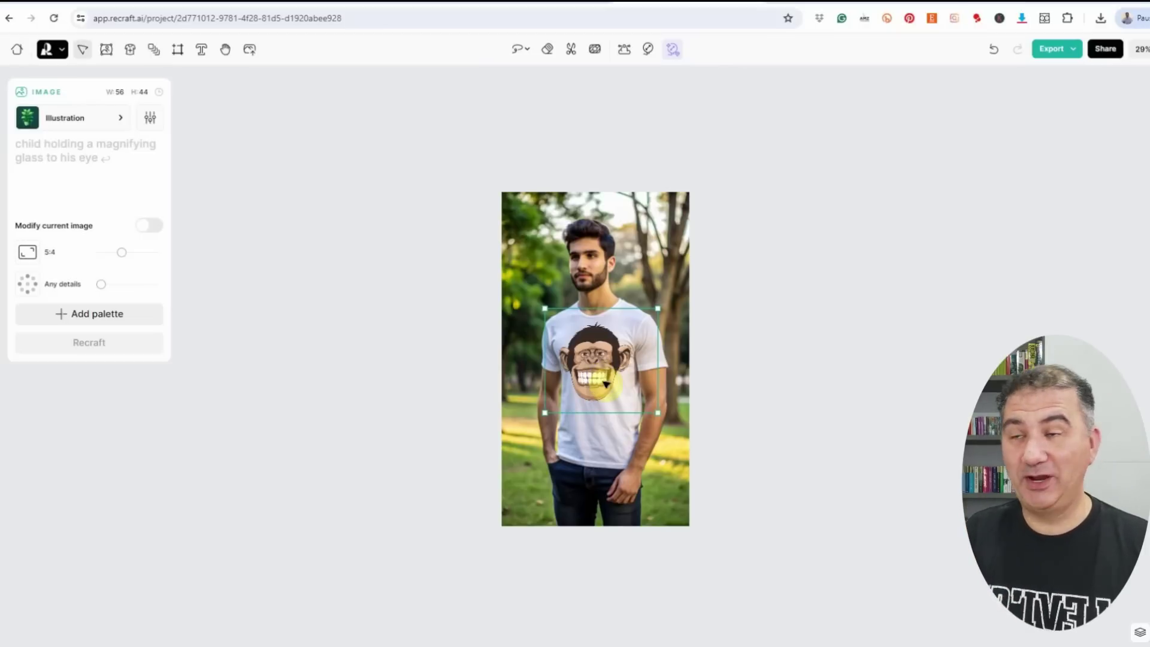
left_click_drag(656, 413, 650, 407)
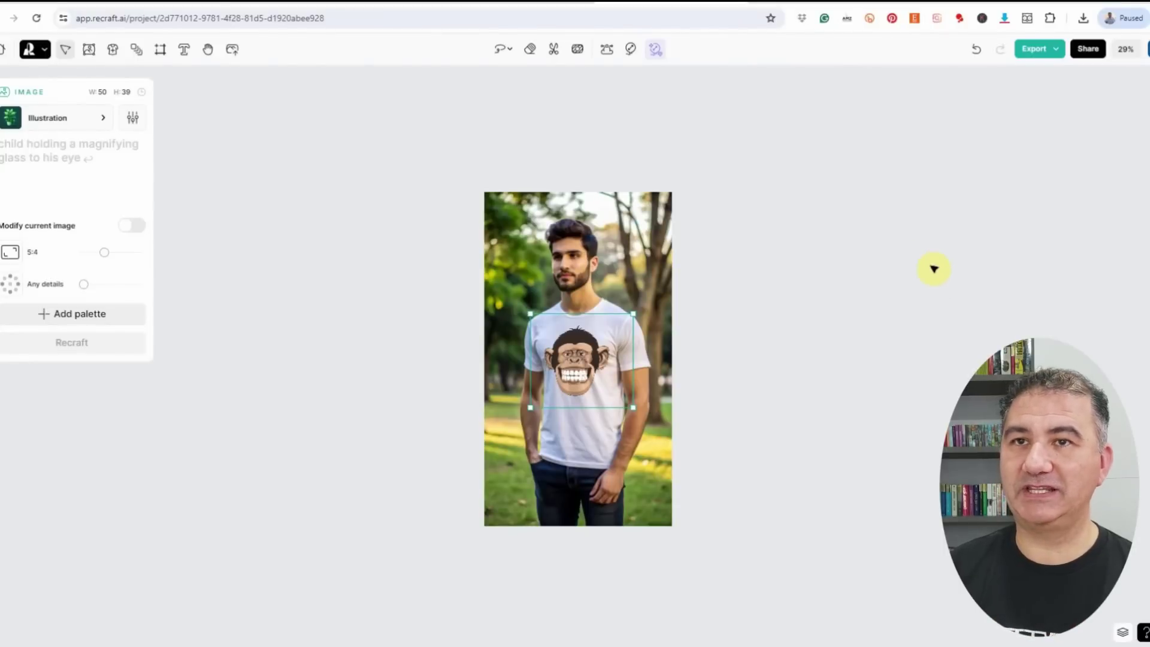
Pan the canvas over to the grid of RIB-ELICIOUS shirt and hoodie mockups.
left_click(954, 260)
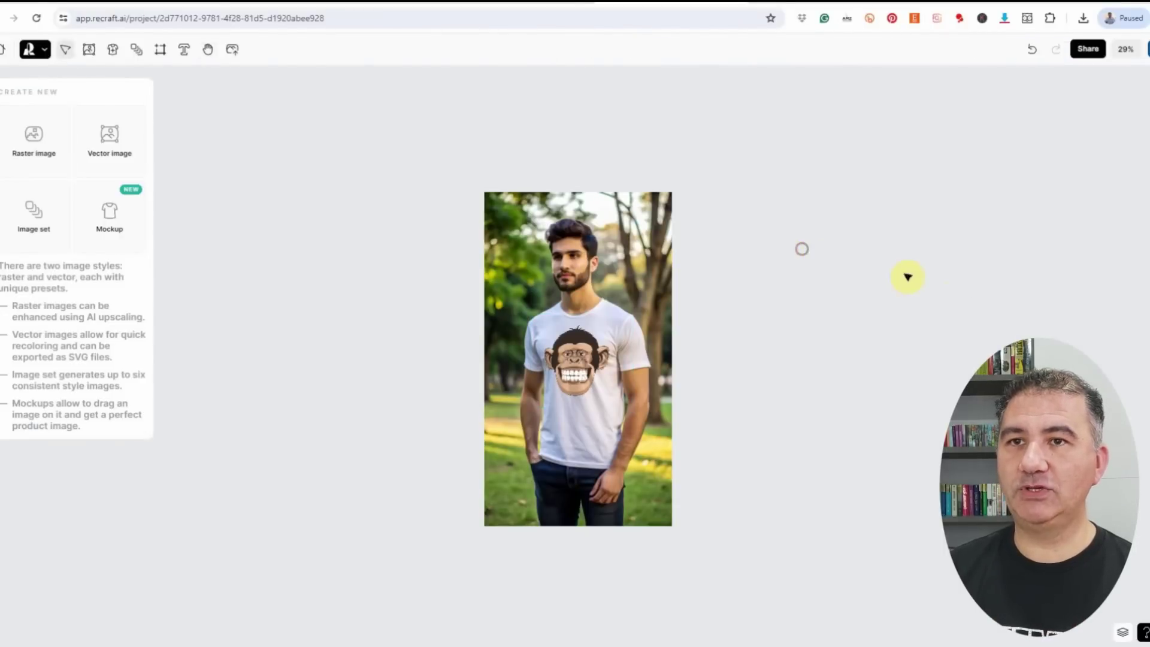
key("h")
left_click_drag(927, 272, 444, 270)
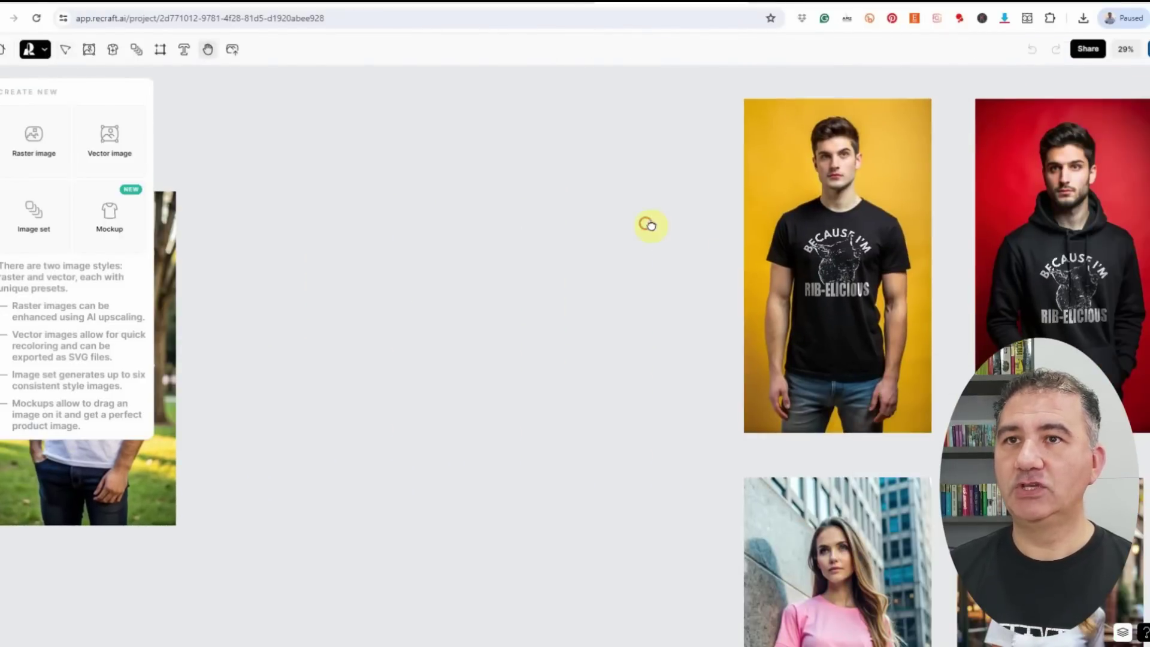
left_click_drag(649, 223, 253, 202)
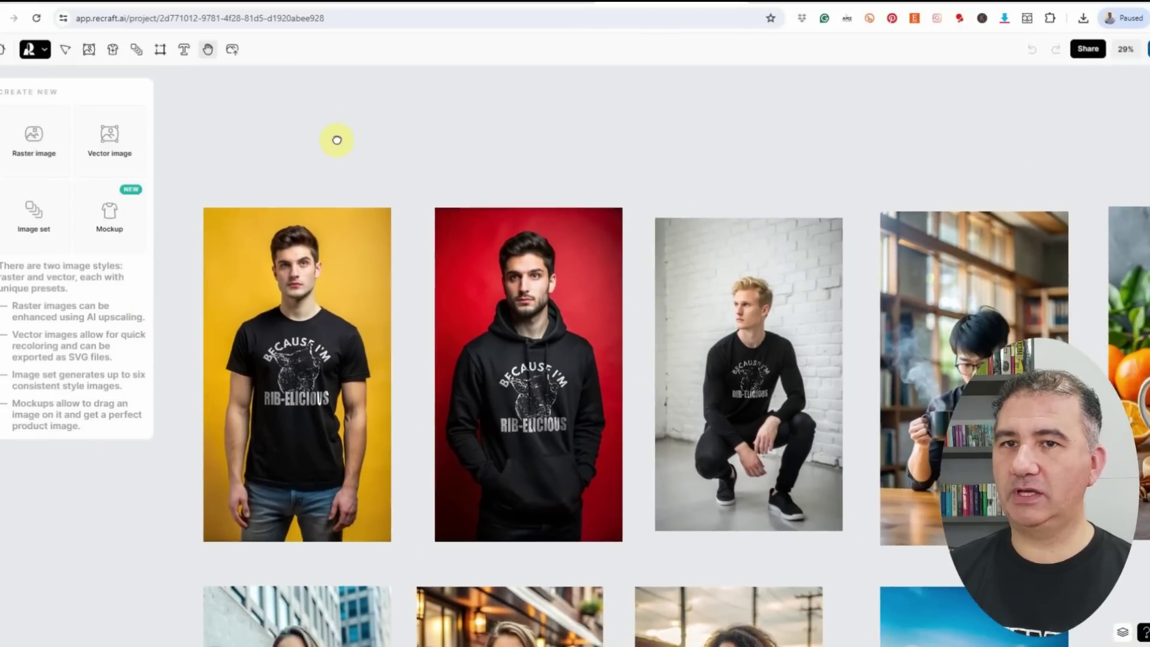
left_click_drag(337, 140, 333, 133)
Select the mustard-background tee mockup to show its prompt, and bring the Printful window forward.
key("v")
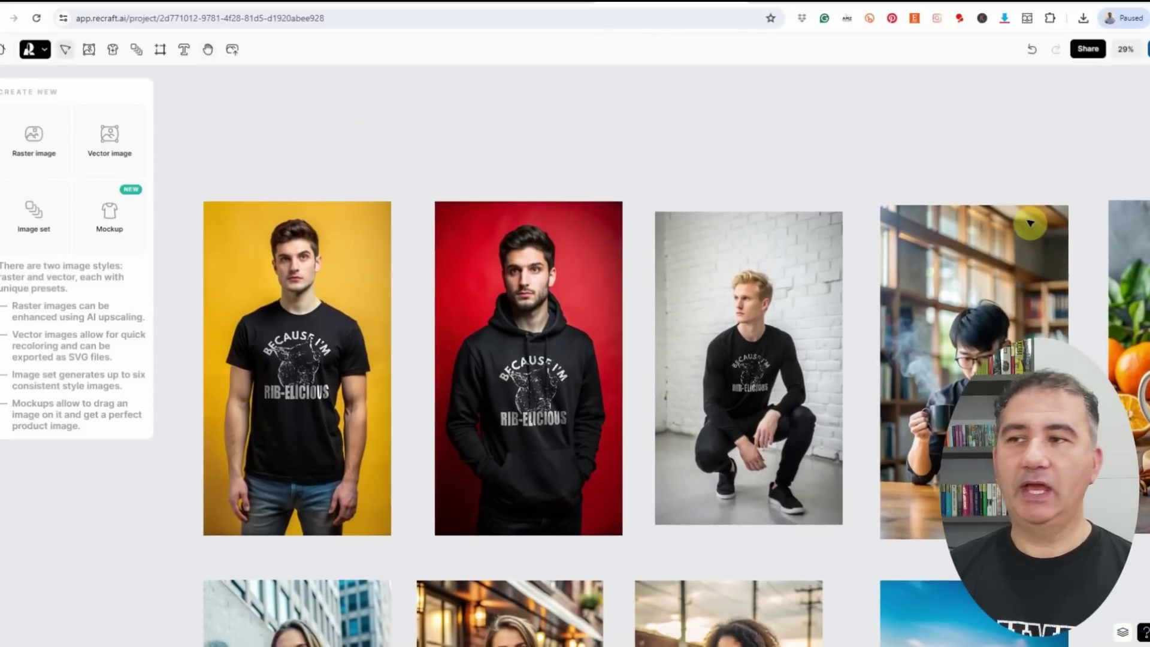
left_click(285, 325)
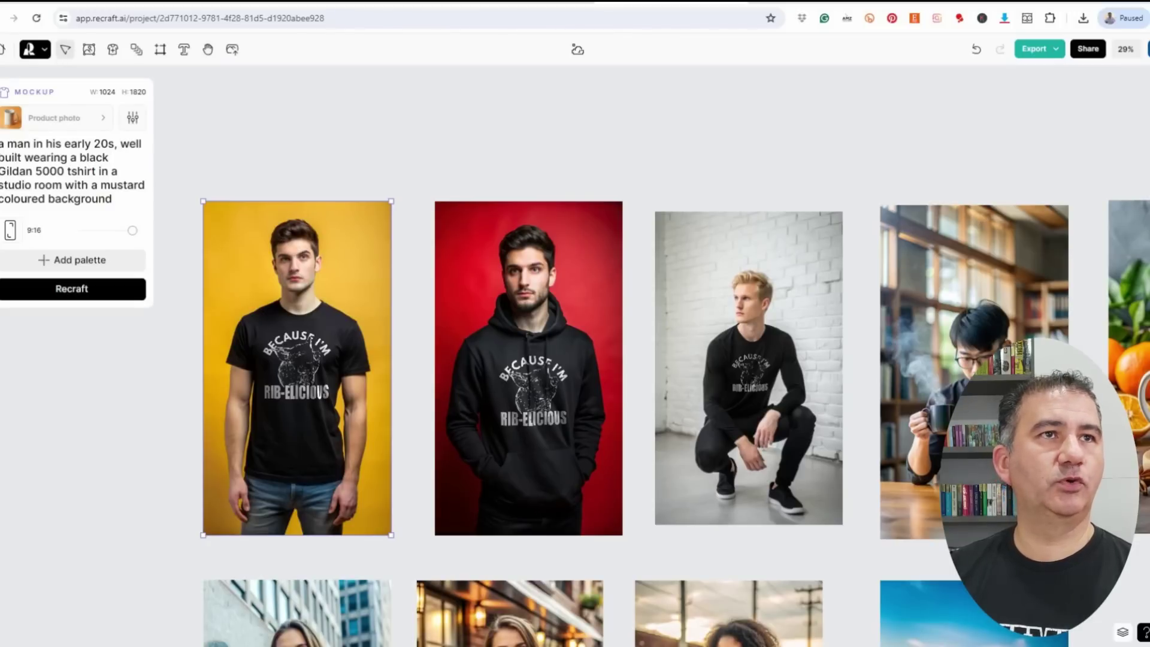
left_click_drag(1149, 66, 807, 49)
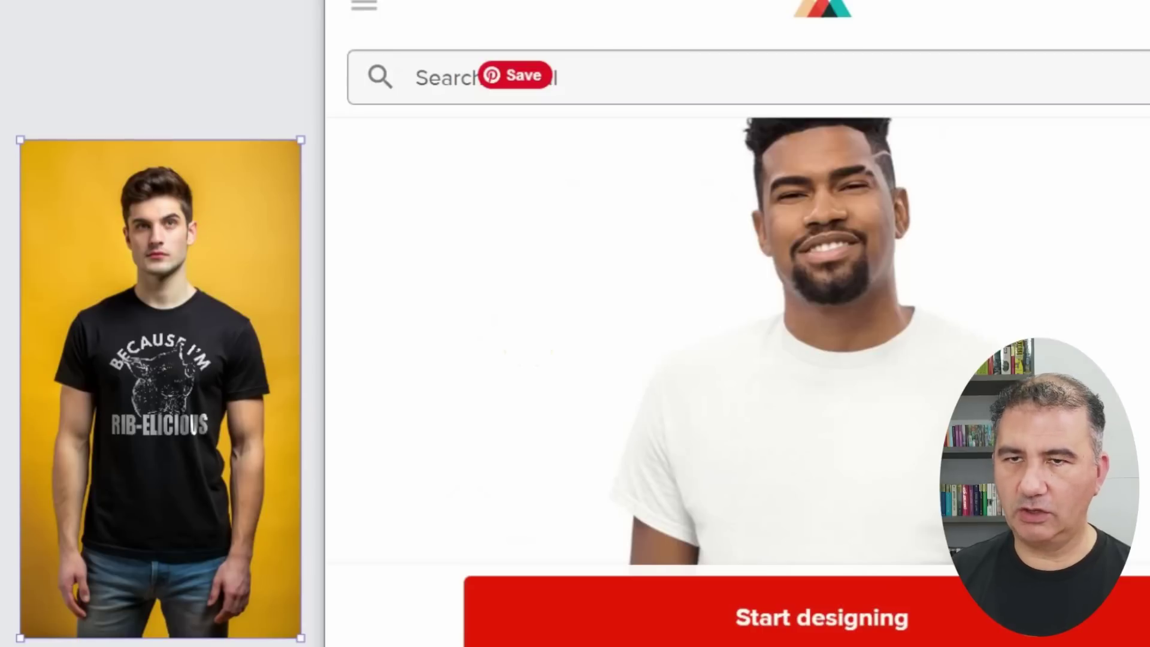
Maximize the Printful Gildan 5000 tee page showing its DTG, colour and size options.
left_click(201, 347)
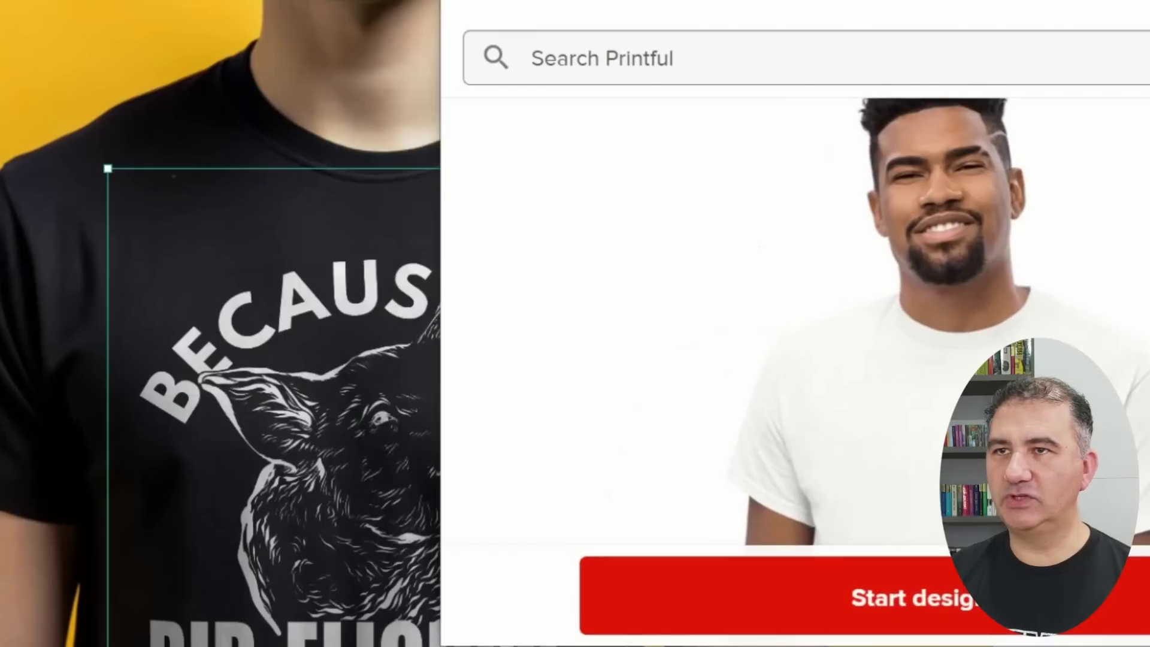
scroll(738, 273, "down", 5)
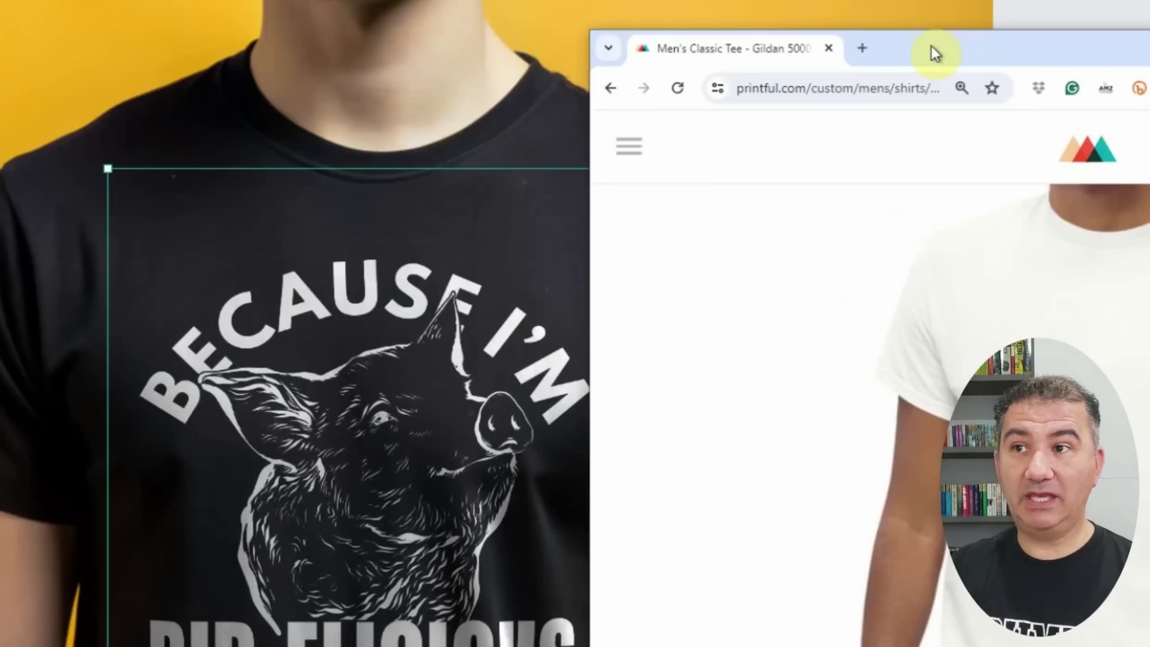
left_click_drag(903, 49, 906, 18)
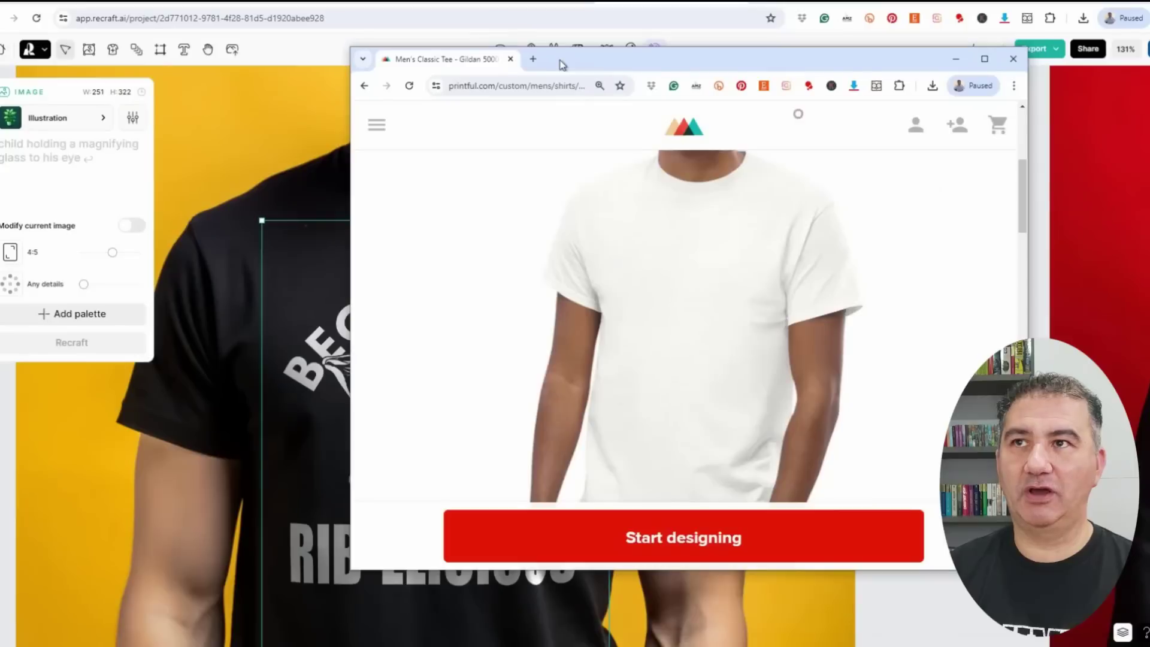
double_click(924, 6)
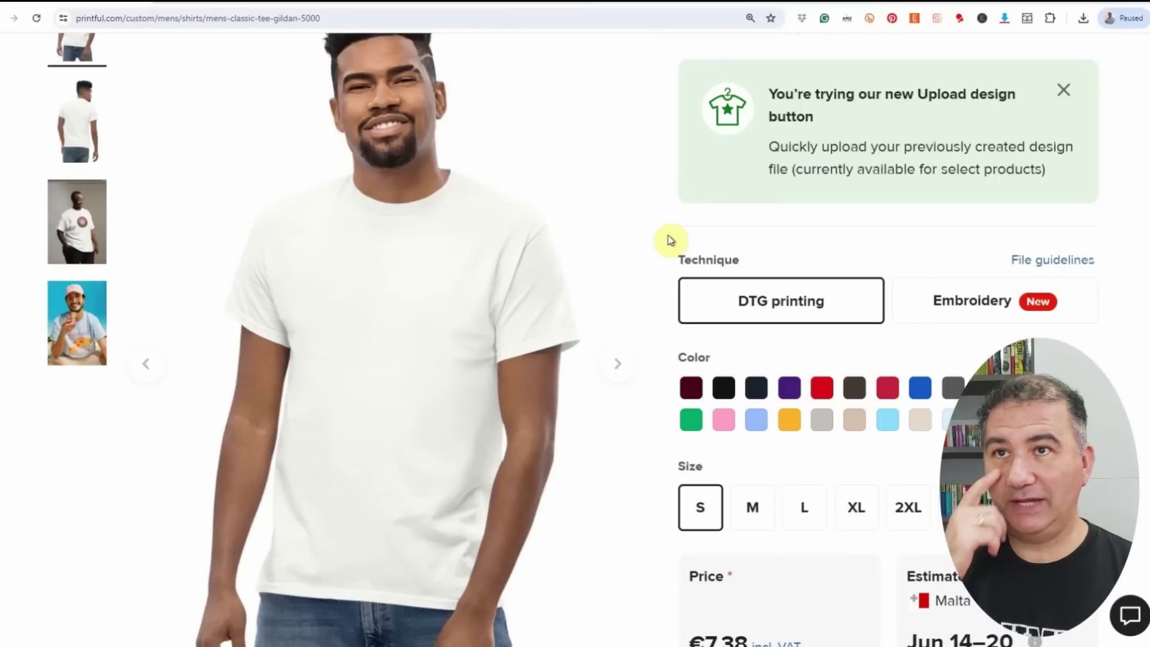
Highlight the product title 'Men's Classic Tee | Gildan 5000' on the Printful page.
scroll(667, 238, "up", 2)
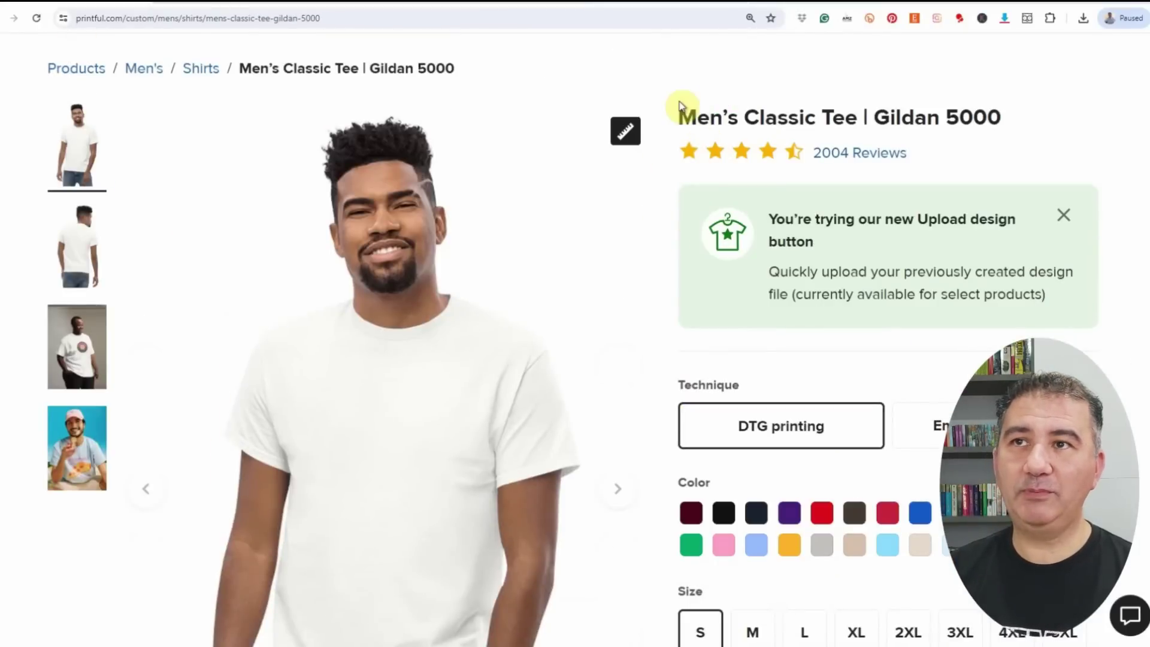
left_click_drag(677, 113, 1006, 125)
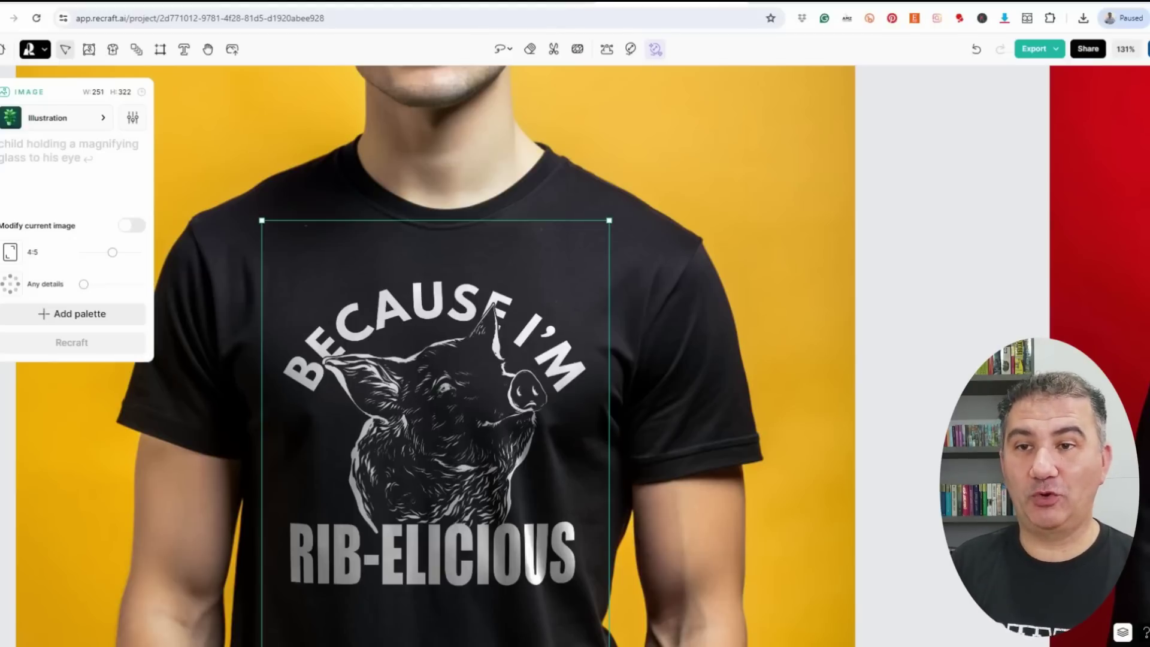
Bring the mockup grid back and view the red hoodie and kneeling-man mockup prompts.
scroll(920, 251, "down", 3)
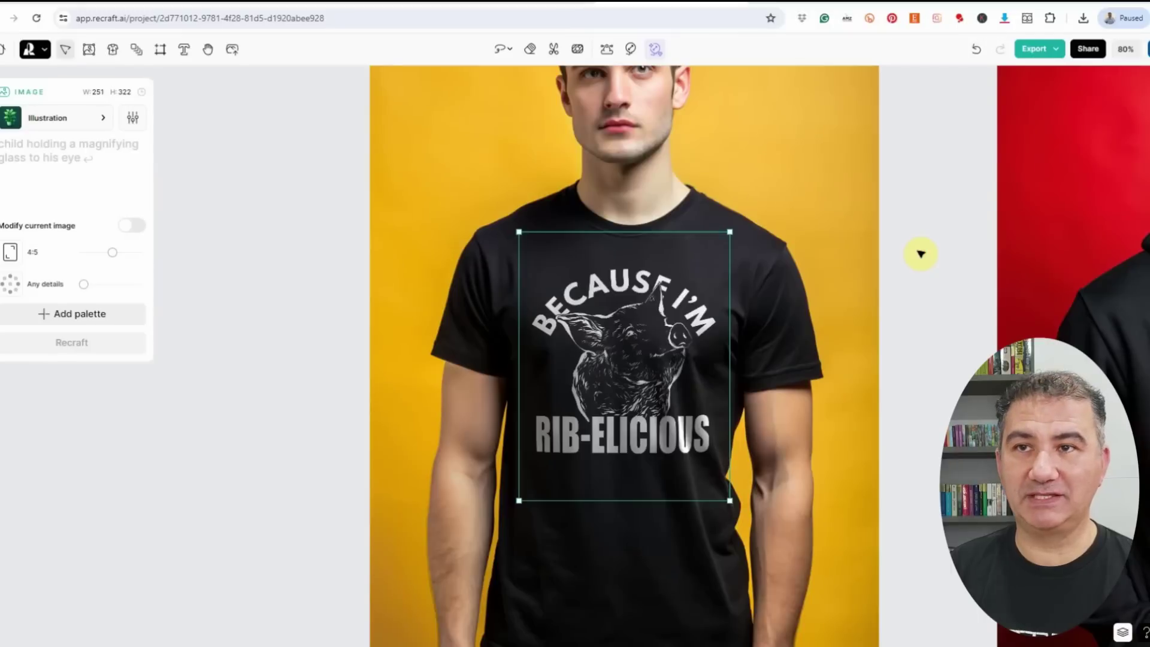
scroll(919, 254, "down", 5)
left_click_drag(918, 251, 436, 328)
scroll(541, 307, "up", 1)
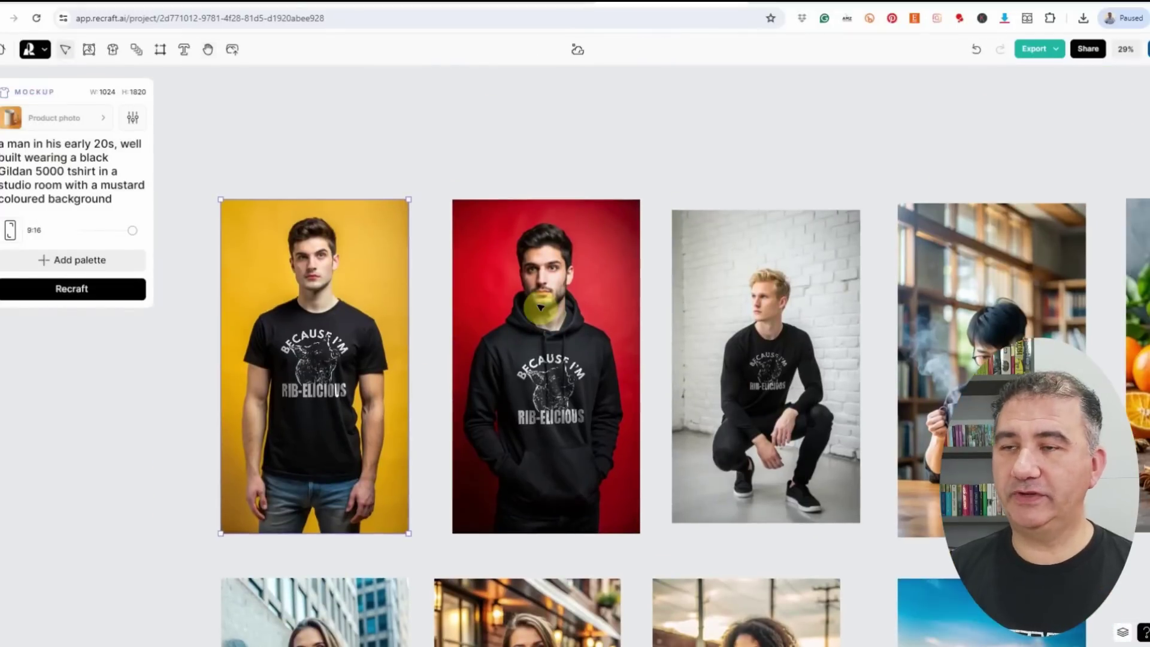
scroll(540, 307, "up", 3)
scroll(540, 307, "down", 3)
left_click_drag(523, 290, 536, 290)
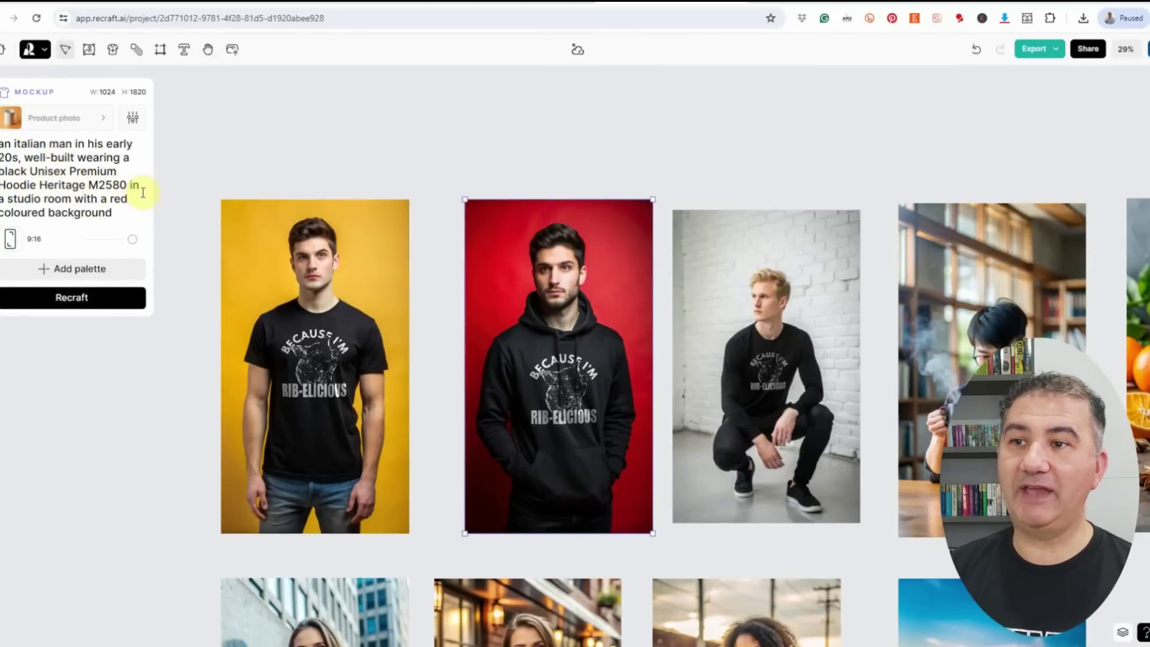
left_click(763, 367)
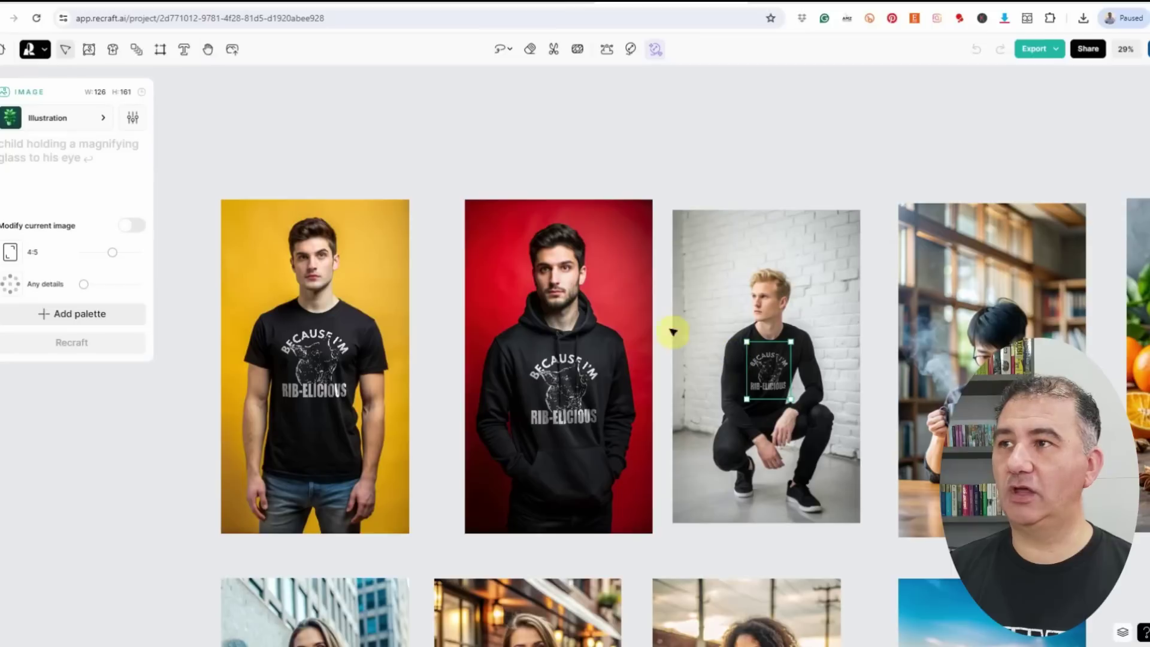
left_click(760, 266)
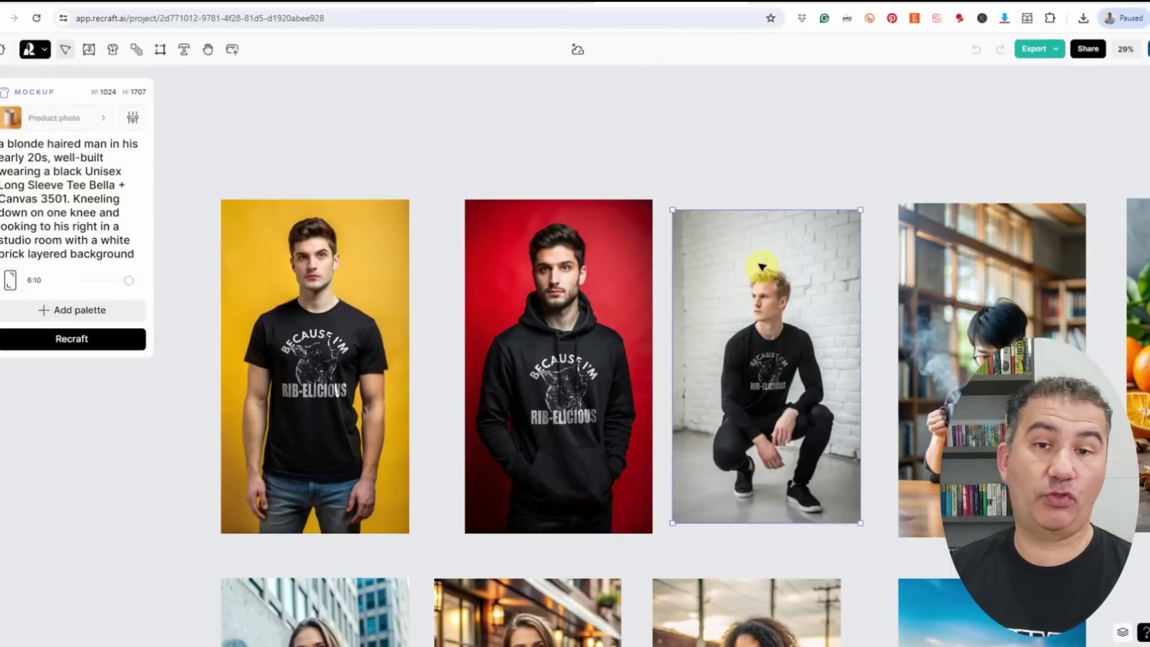
Pan to the mug mockups and view the 11 oz white coffee mug photo's prompt.
key("h")
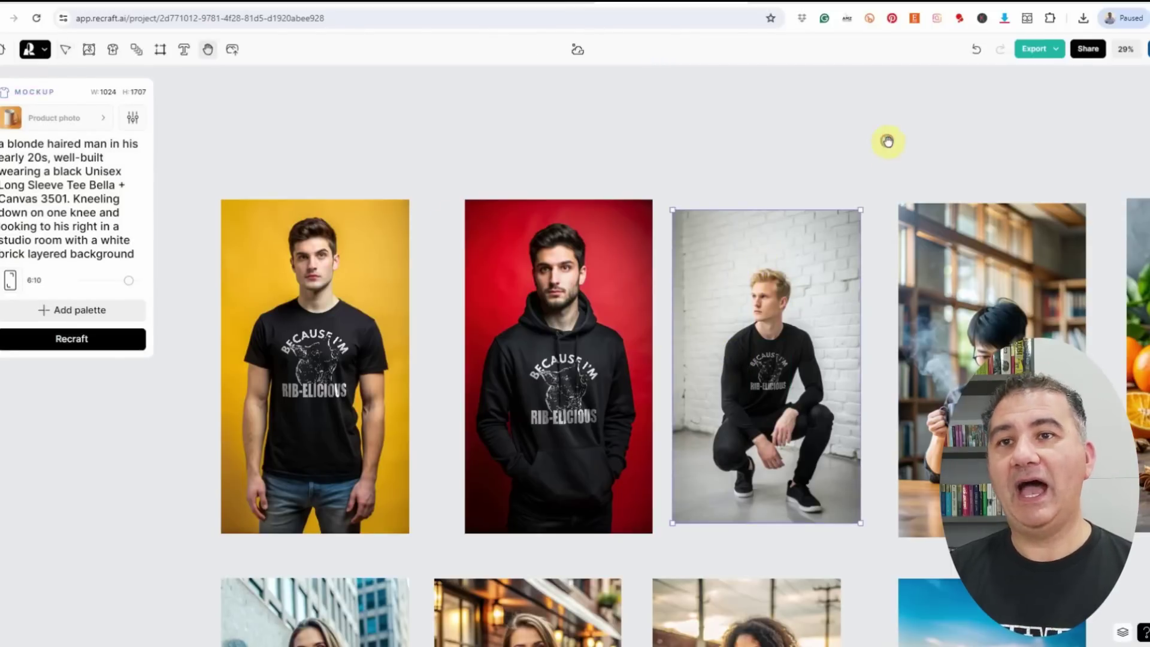
left_click_drag(885, 141, 623, 120)
key("v")
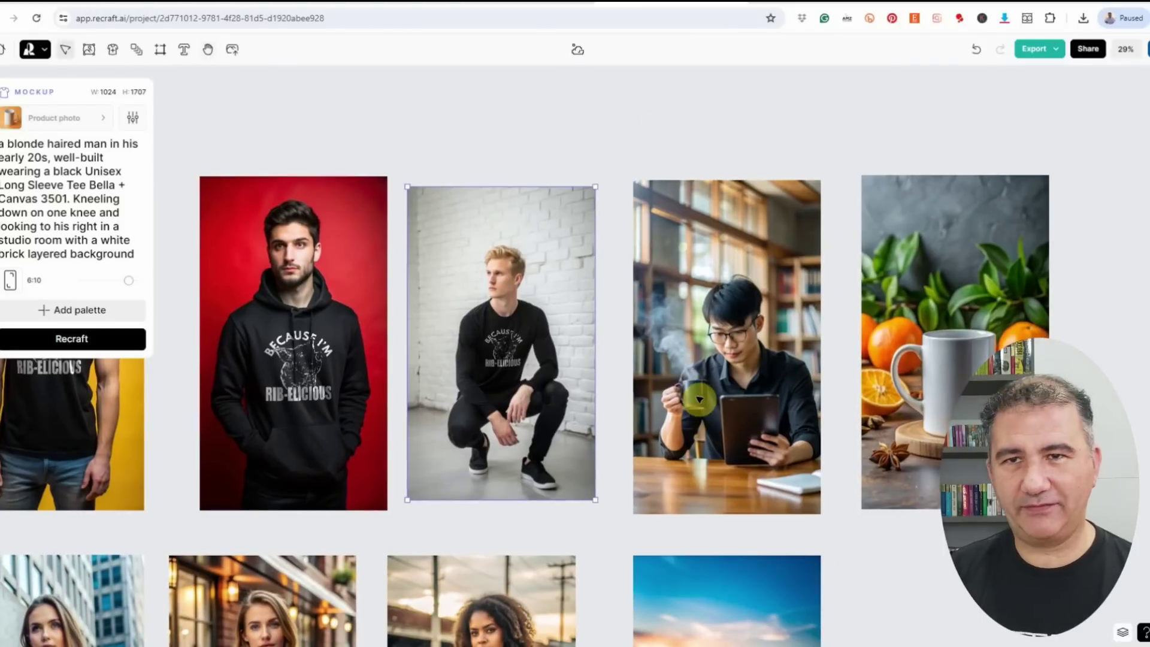
key("h")
scroll(871, 359, "right", 4)
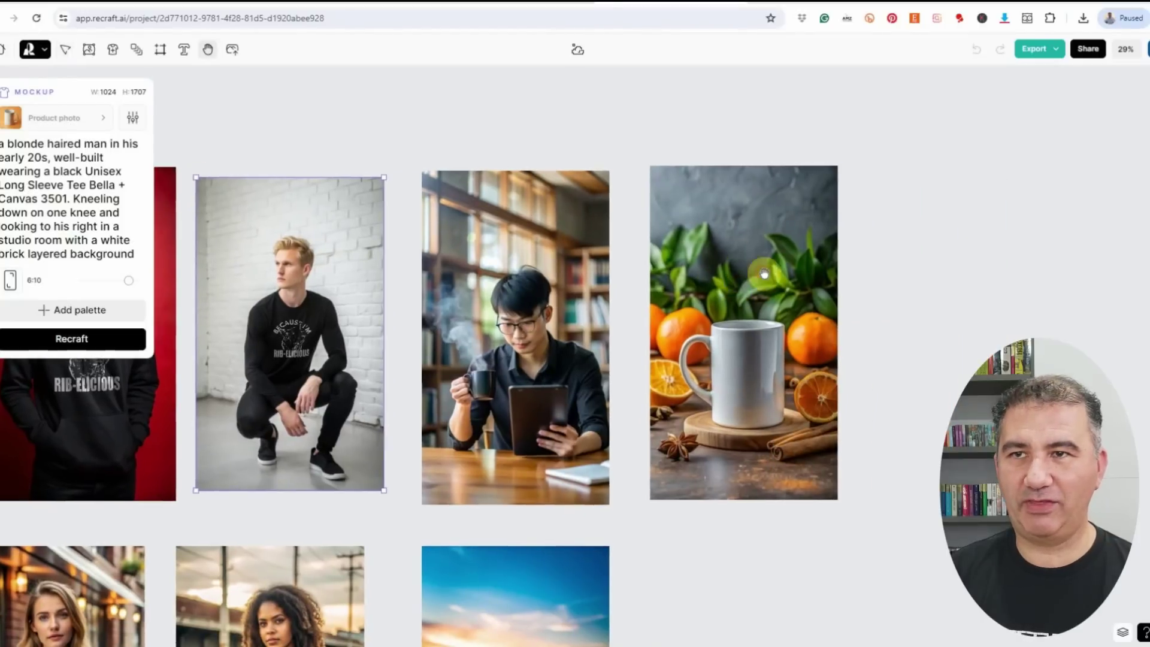
left_click_drag(763, 273, 746, 274)
key("v")
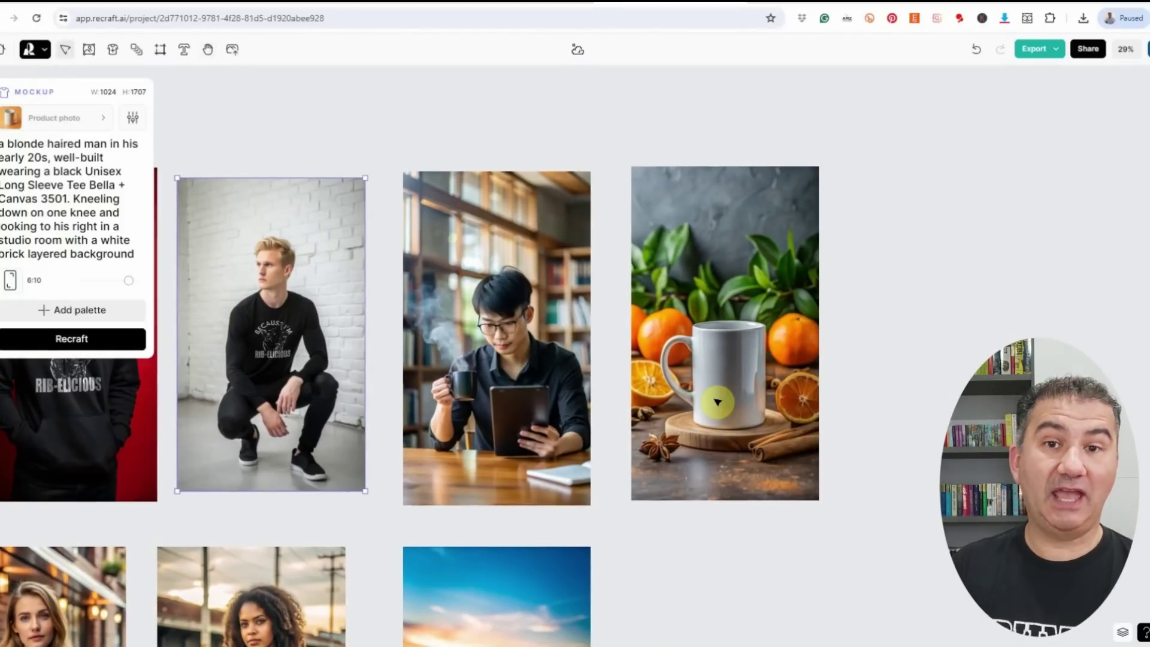
left_click(743, 291)
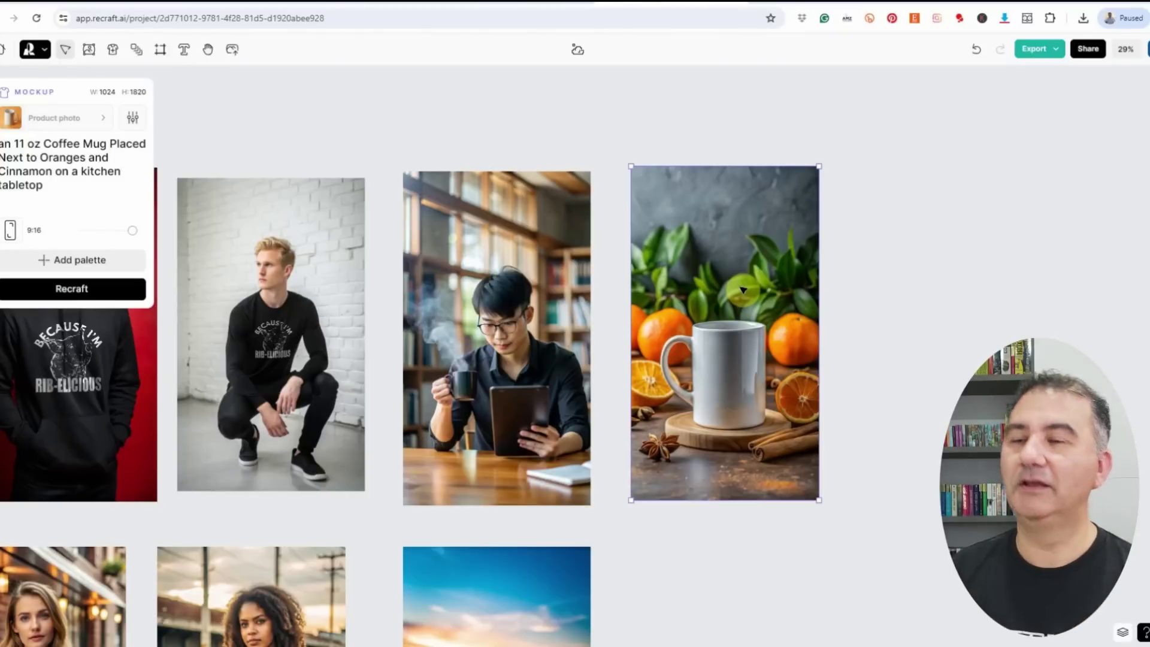
Pan the canvas to the row of women's T-shirt photos, including the pink tee.
key("h")
left_click_drag(495, 449, 806, 333)
left_click_drag(585, 367, 770, 313)
left_click_drag(460, 404, 641, 307)
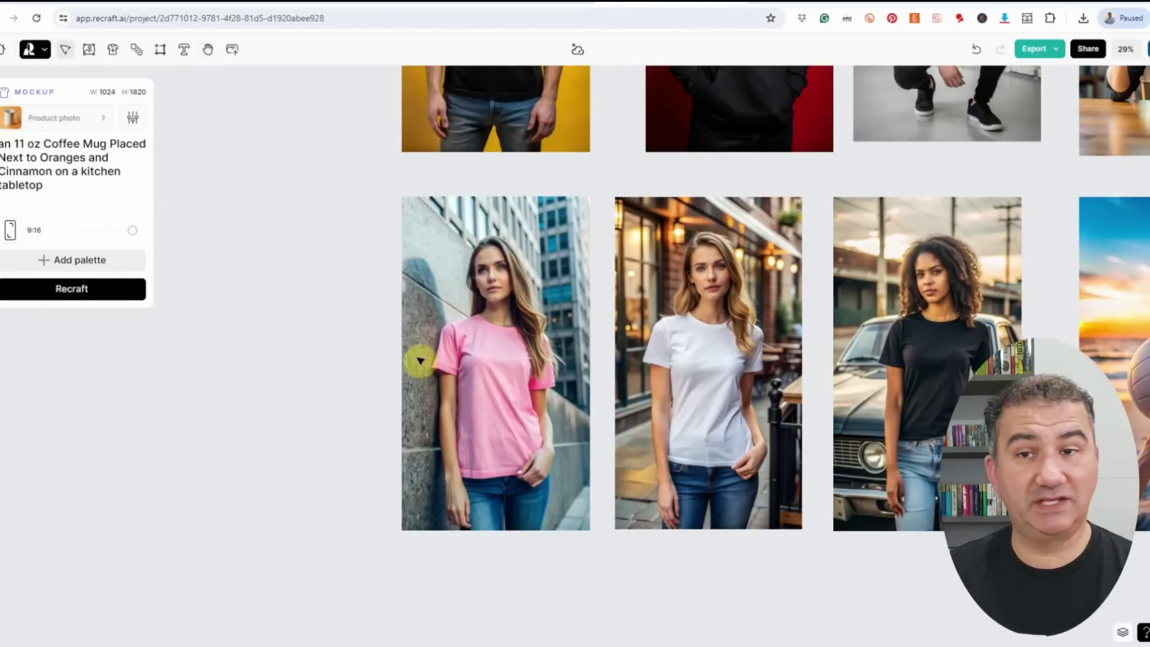
Fix the pink-tee photo's prompt to read 'a pink unisex' and paste in the Wild Instinct tiger graphic.
left_click(478, 350)
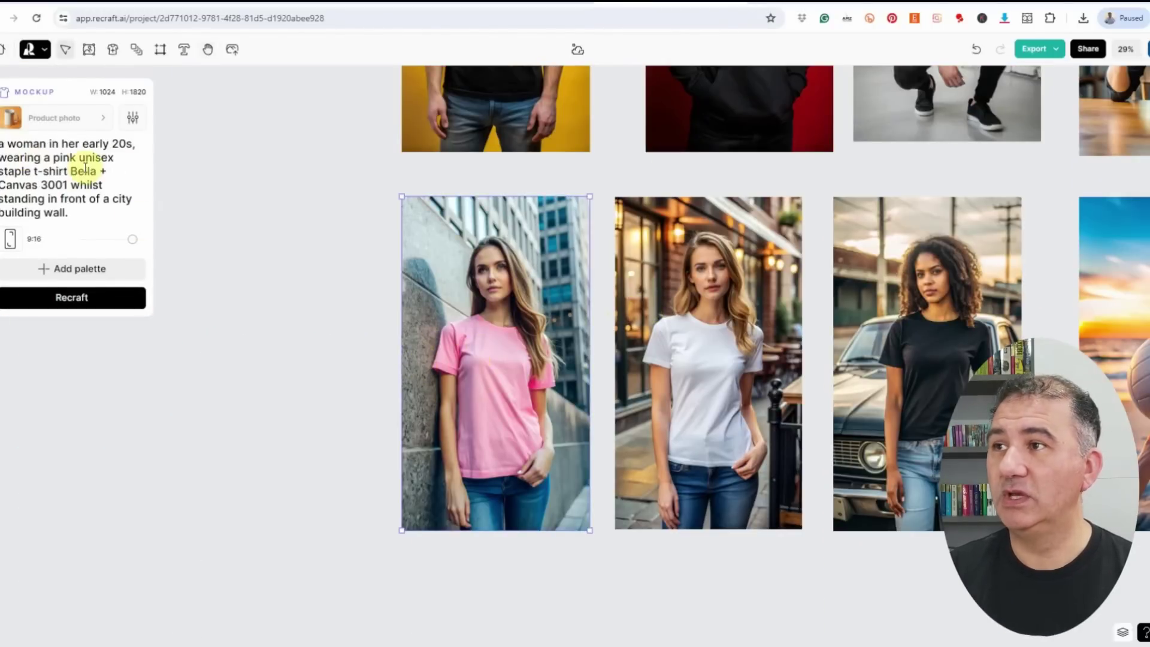
left_click(50, 158)
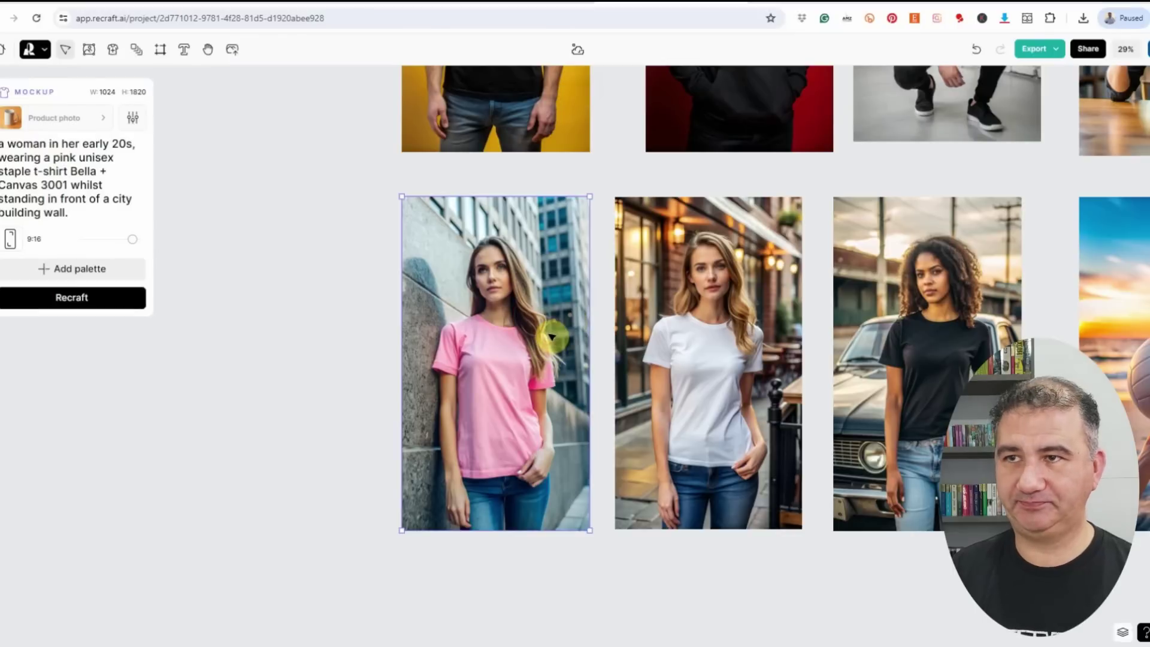
key("ctrl+v")
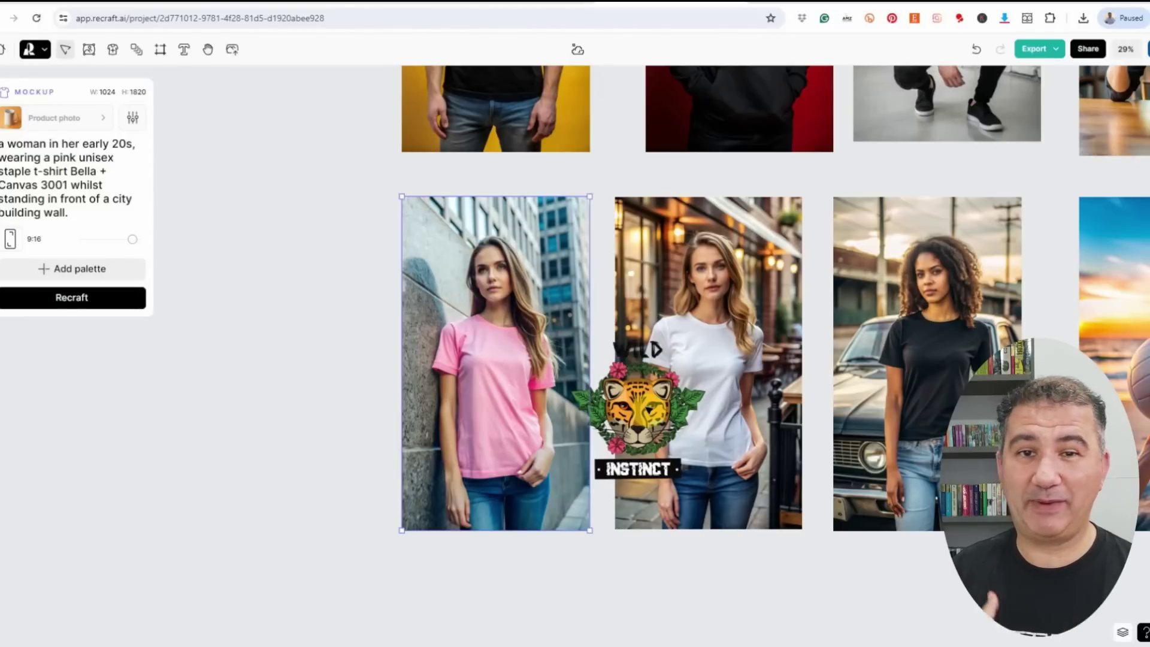
Move the tiger graphic onto the pink T-shirt photo and shrink it to chest size.
left_click_drag(637, 413, 489, 439)
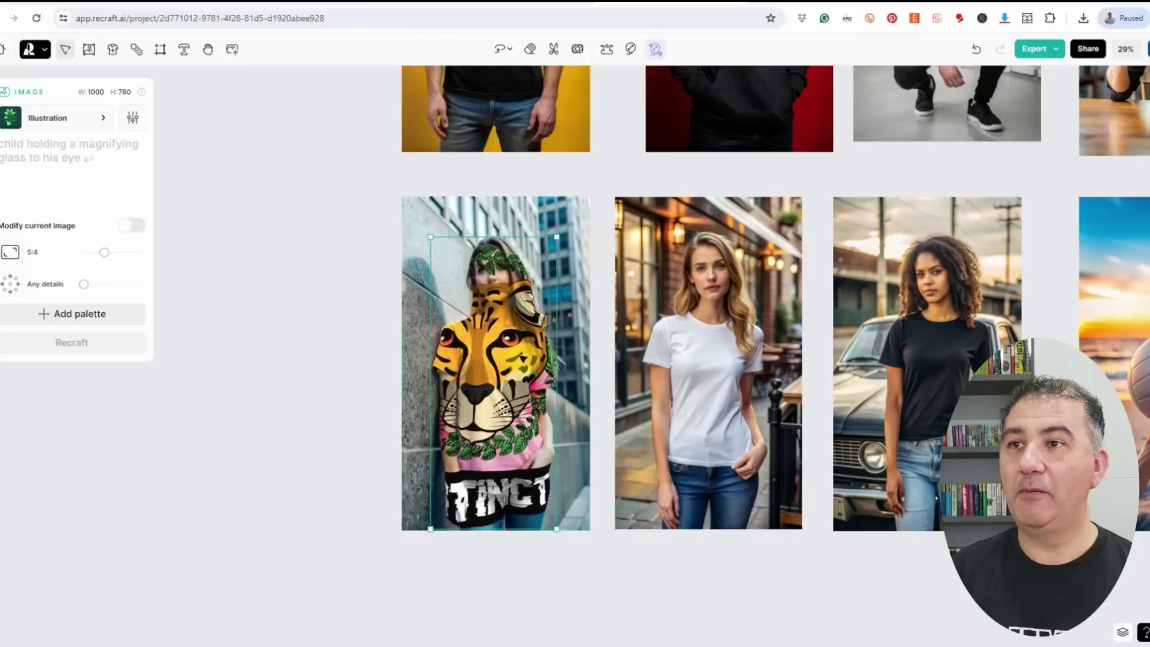
left_click_drag(561, 237, 554, 286)
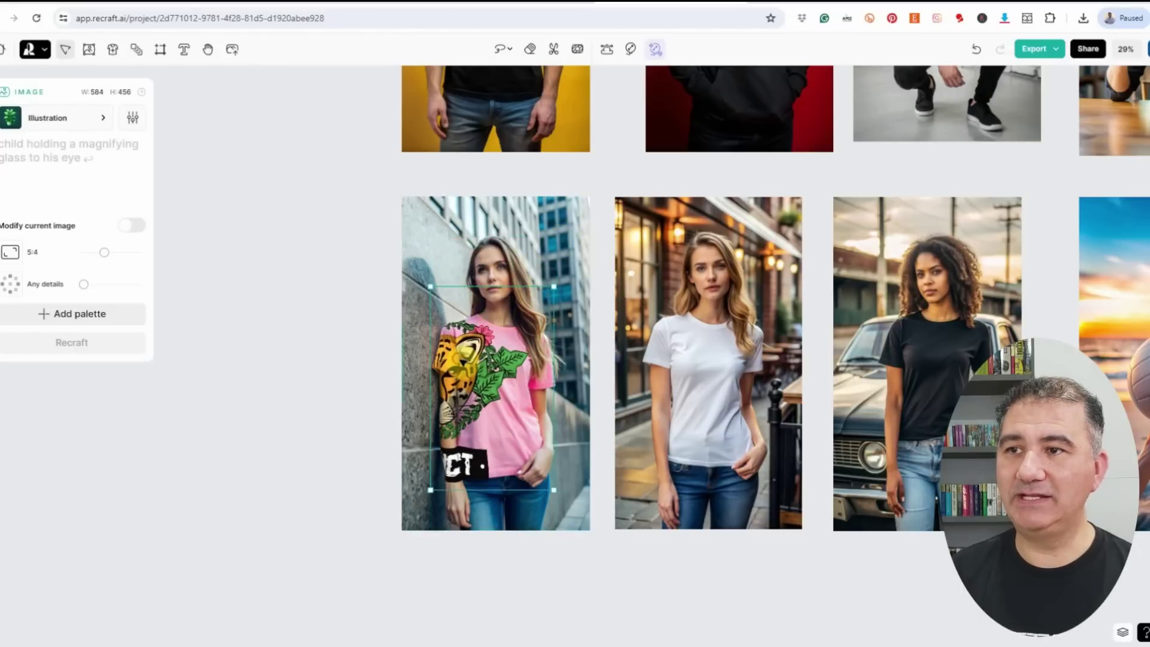
left_click_drag(419, 488, 506, 368)
Apply the tiger print and export the pink-tee mockup as a 1024×1820 PNG.
left_click(432, 183)
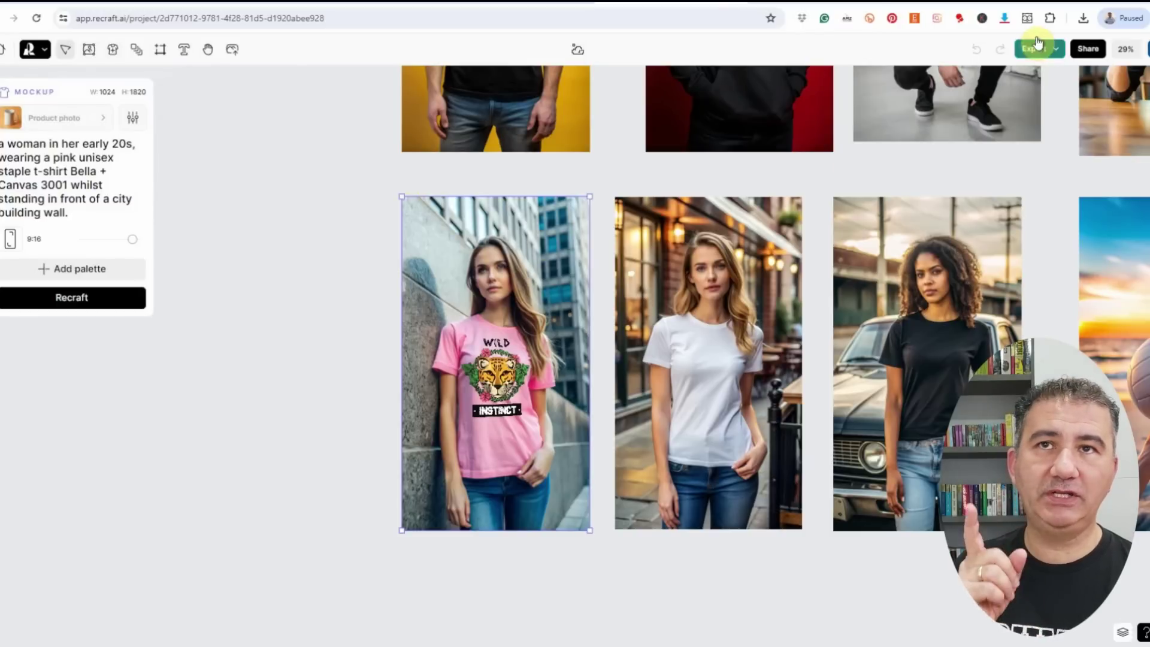
left_click(1042, 50)
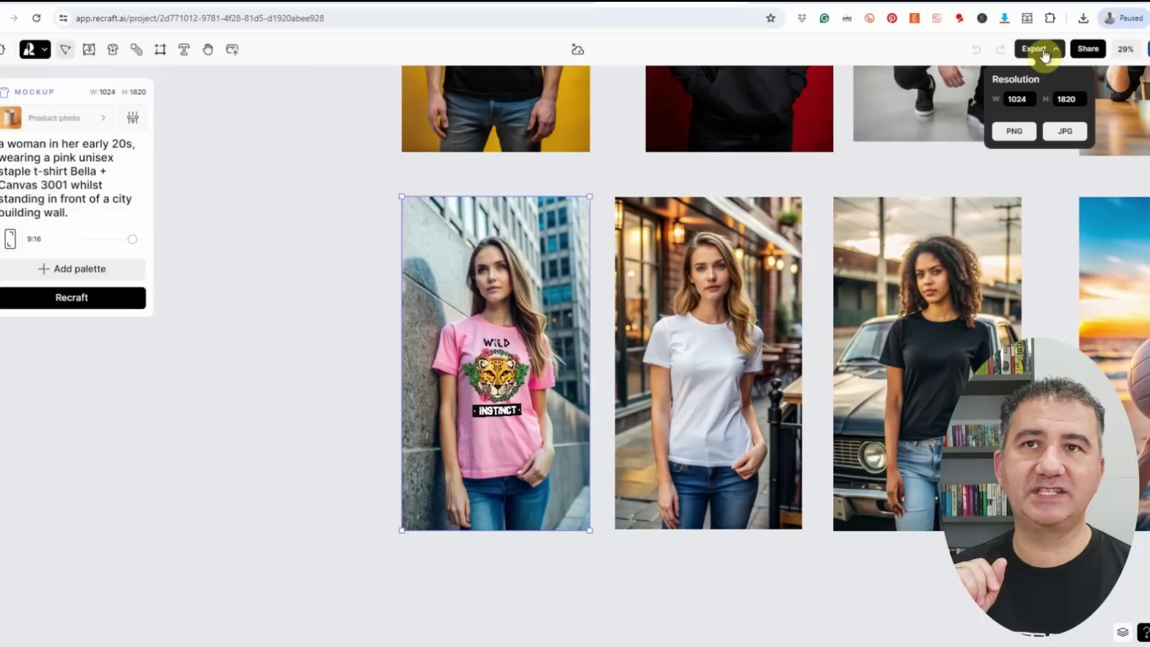
left_click(1017, 136)
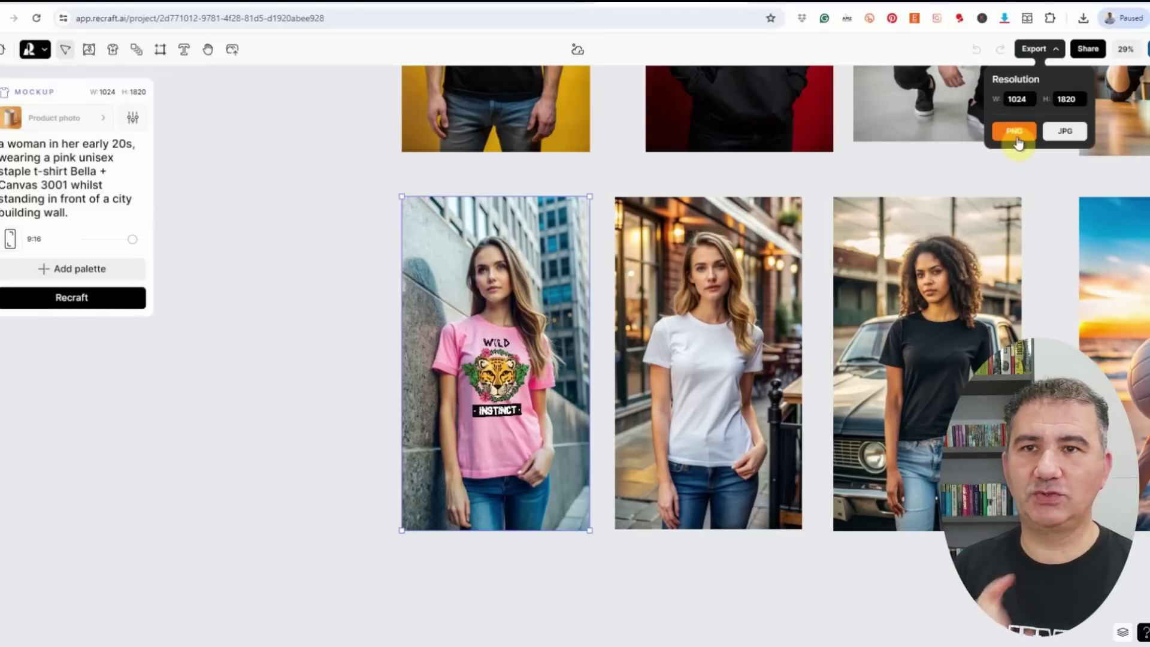
left_click(1018, 143)
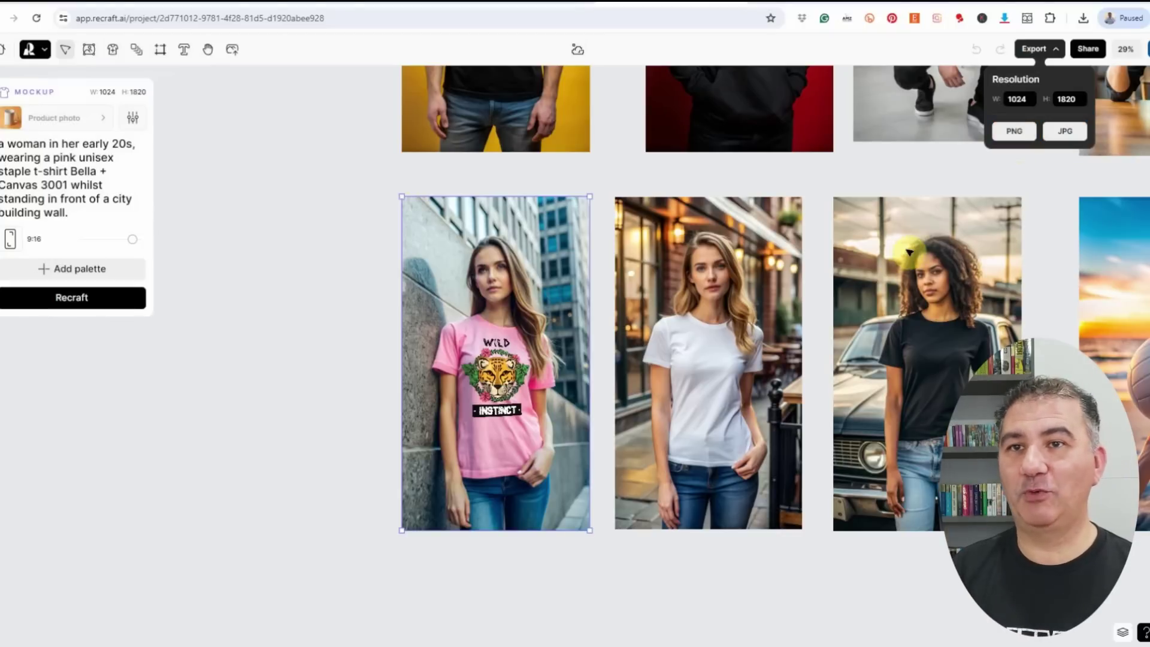
Pan over to the beach volleyball photo and select it to show its prompt.
scroll(949, 244, "right", 10)
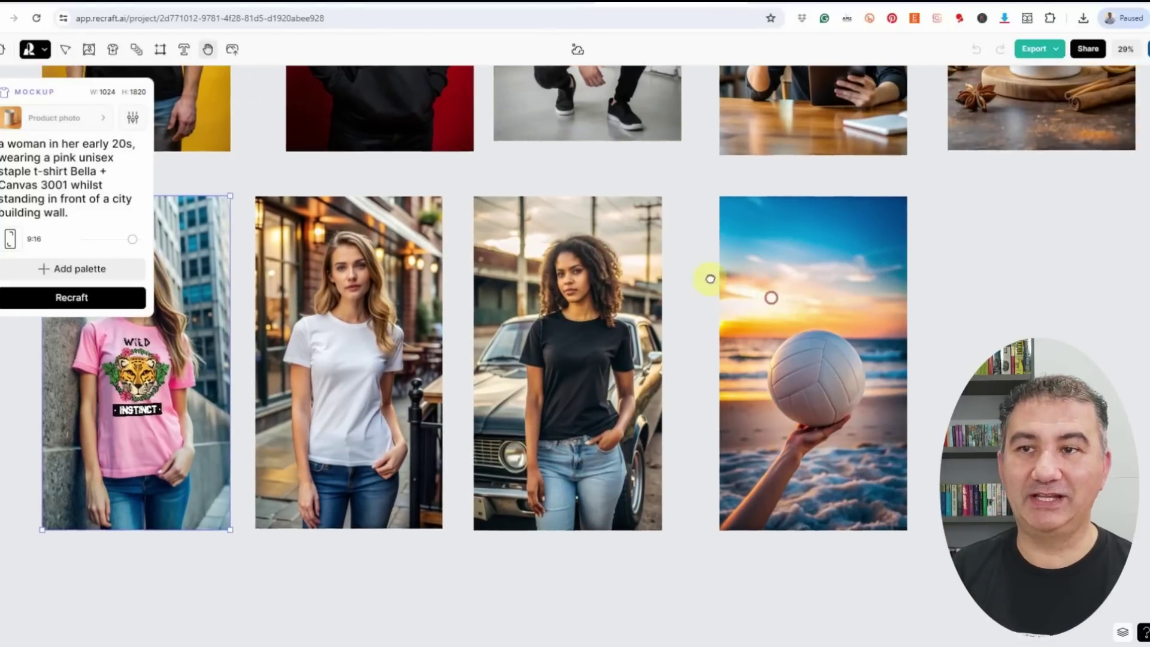
scroll(708, 277, "down", 2)
scroll(618, 239, "right", 3)
key("v")
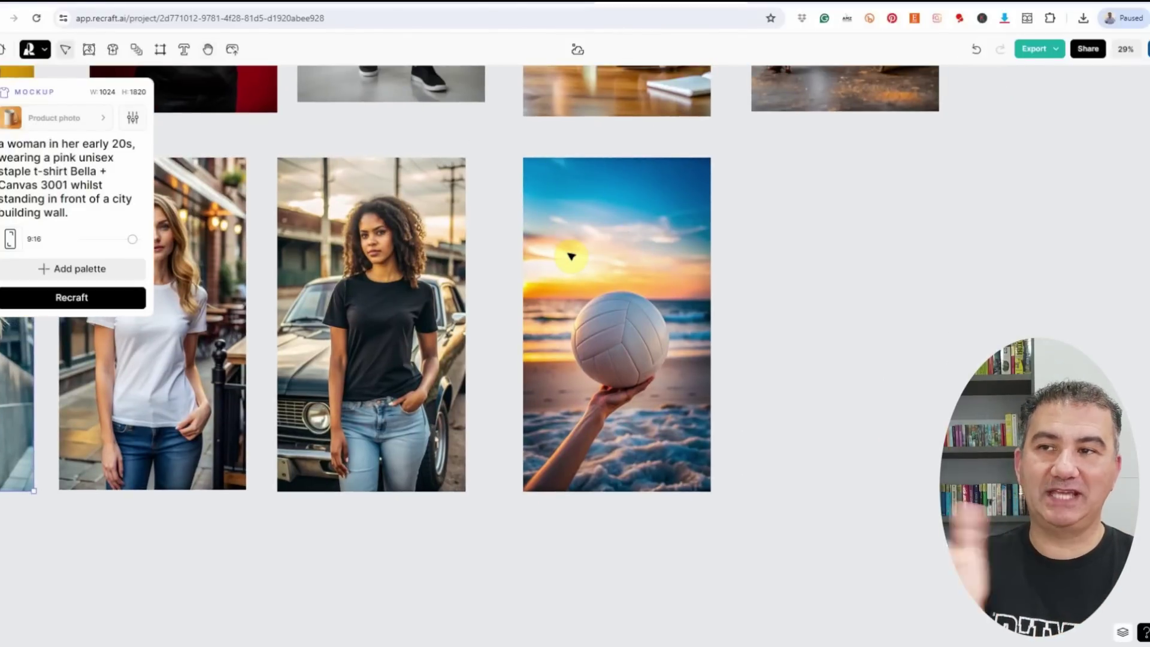
left_click(654, 194)
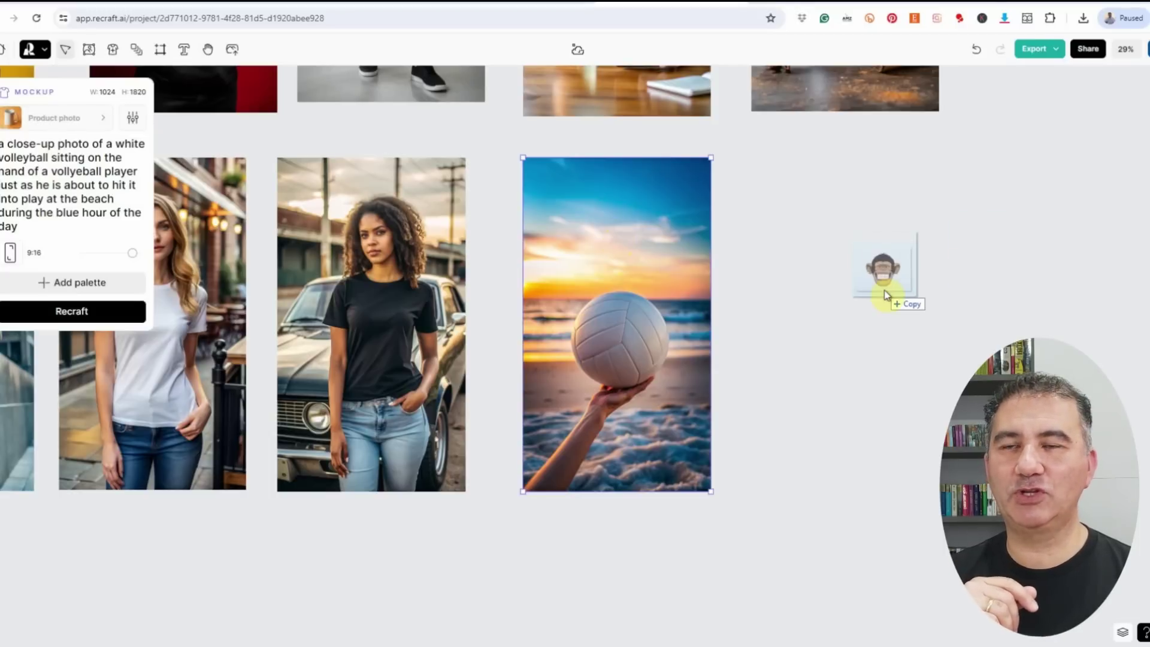
Place the monkey face on the volleyball, scale it to 213×166, and centre it on the ball.
left_click_drag(964, 372, 676, 352)
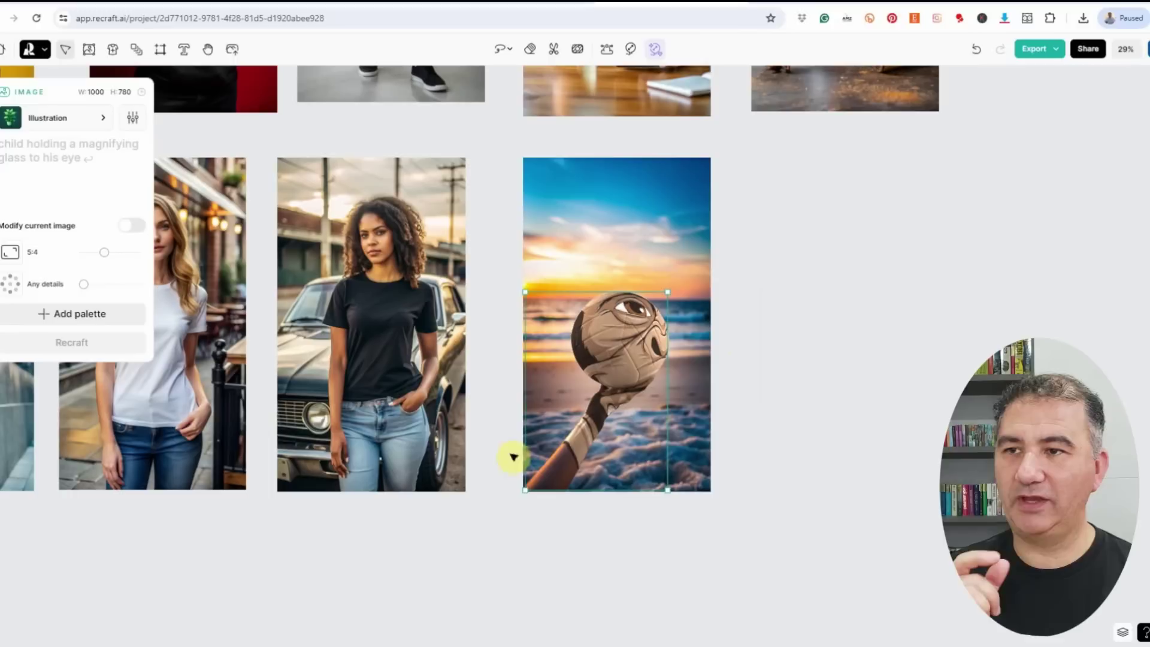
key("ctrl+z")
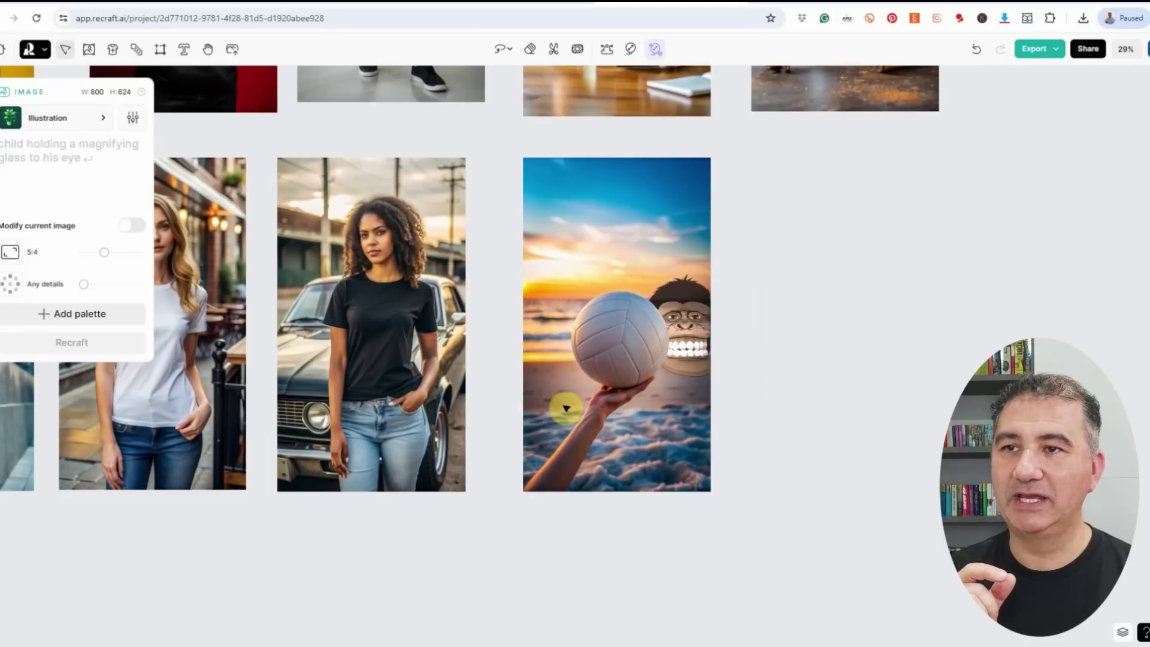
key("ctrl+shift+z")
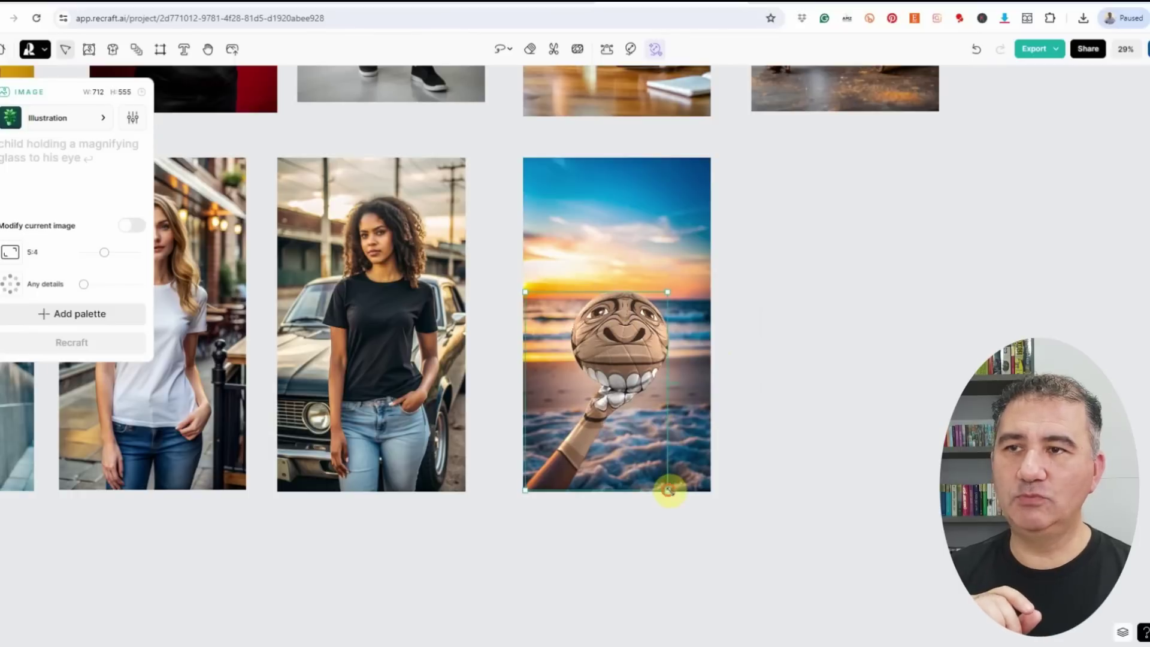
key("ctrl+z")
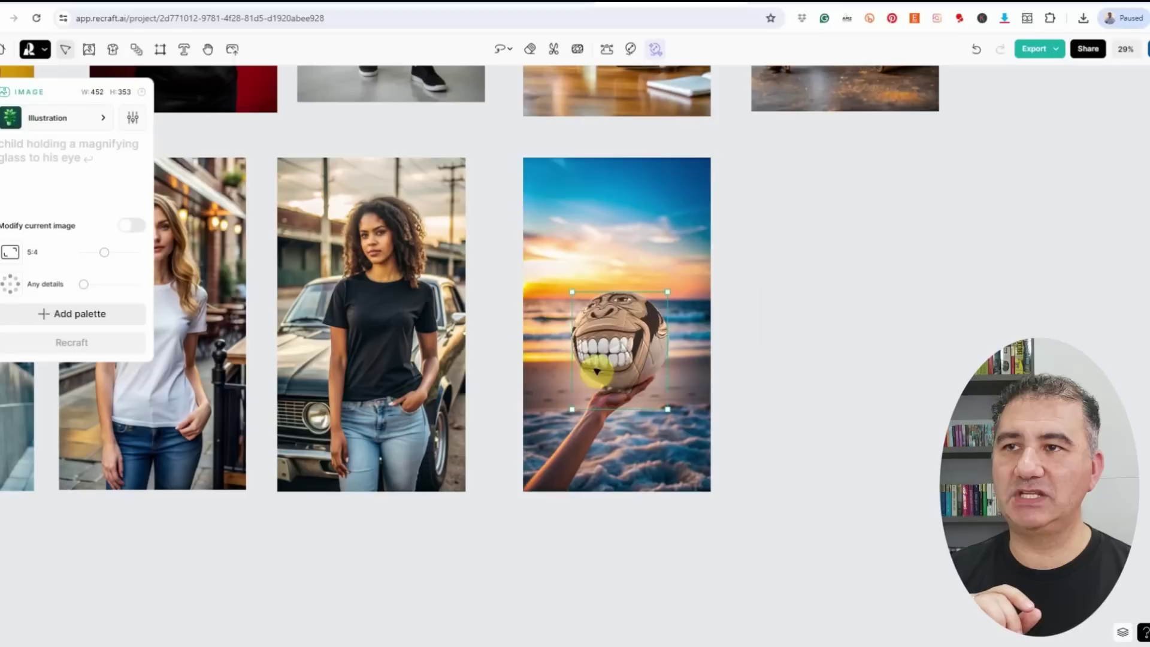
key("ctrl+shift+z")
key("ctrl+z")
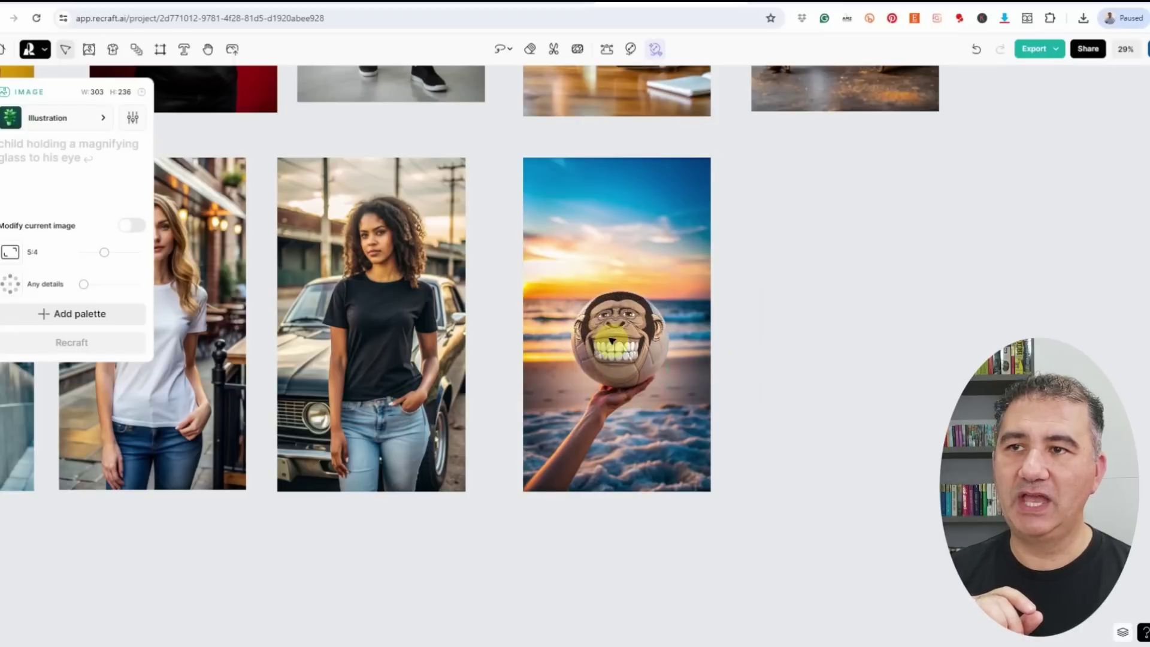
key("ctrl+shift+z")
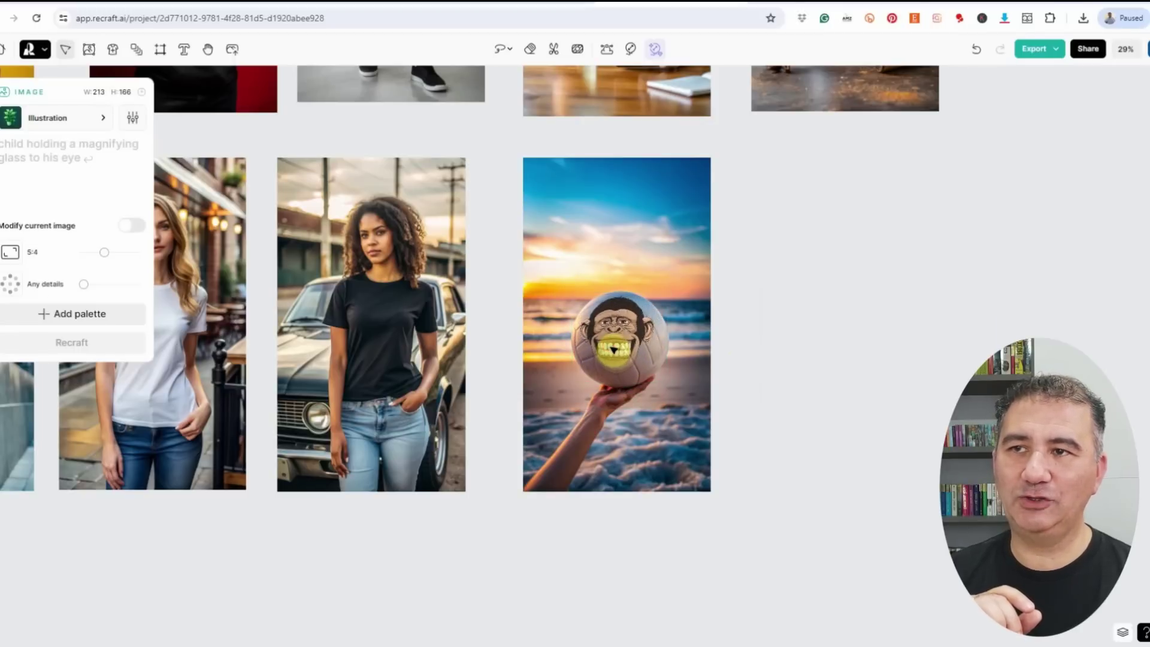
mouse_move(618, 350)
left_mouse_down()
mouse_move(662, 347)
mouse_move(615, 358)
left_mouse_up()
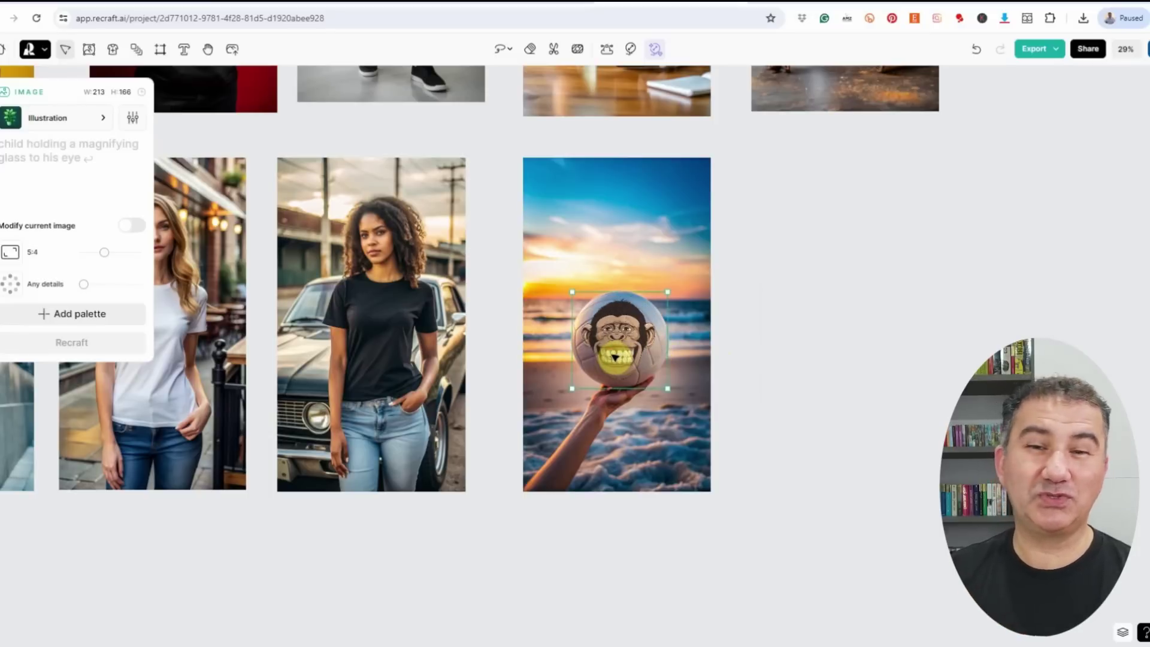